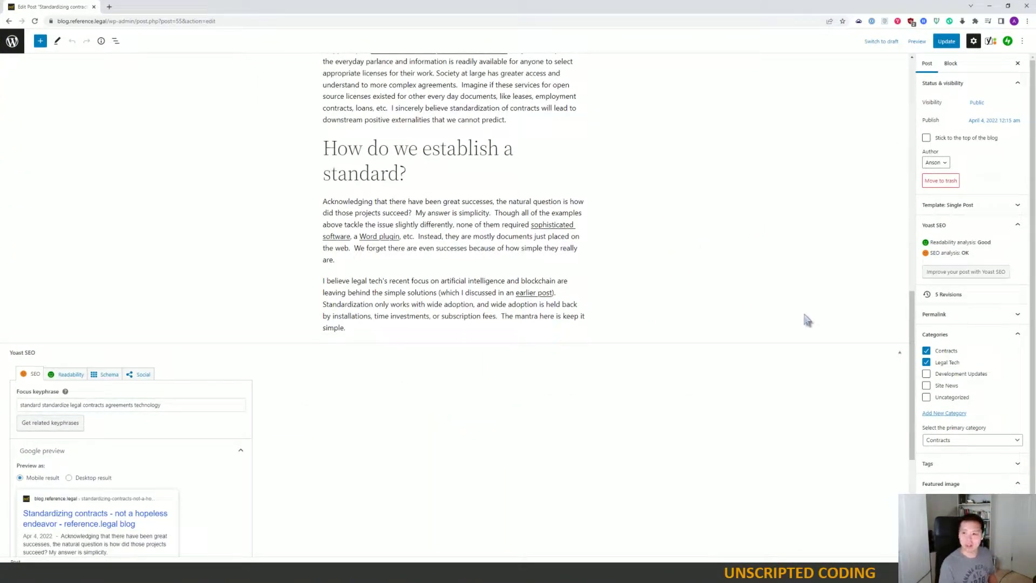
Examine the post's Yoast SEO section: focus keyphrase, Google preview, meta description and the expanded SEO analysis results
drag(911, 334, 859, 331)
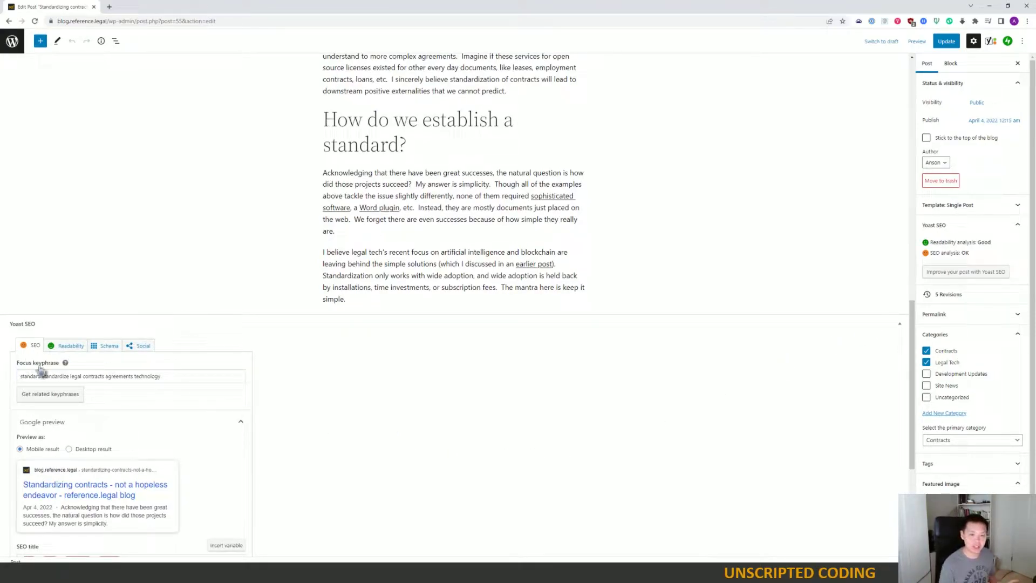
scroll(267, 429, down, 1)
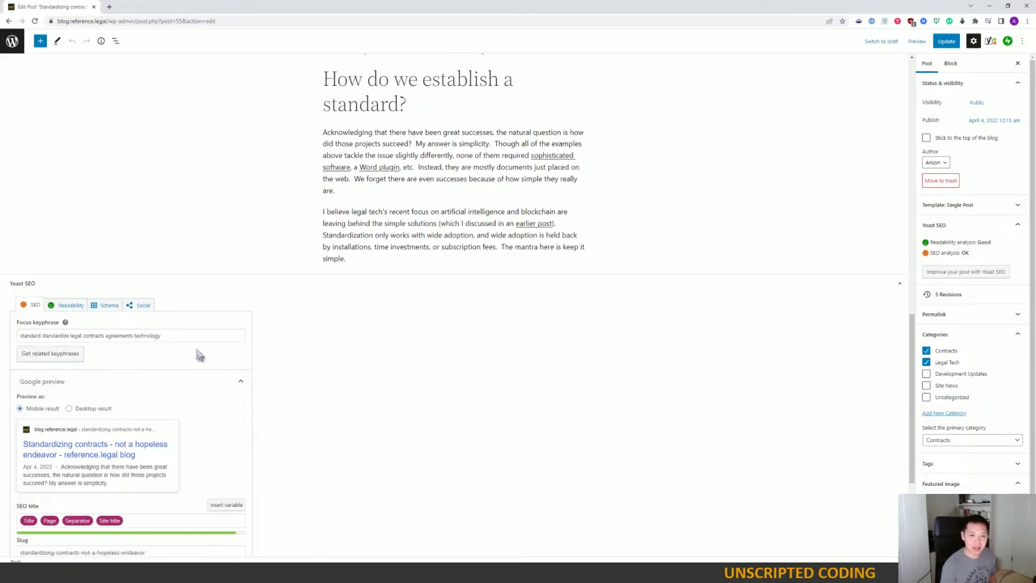
drag(192, 336, 9, 337)
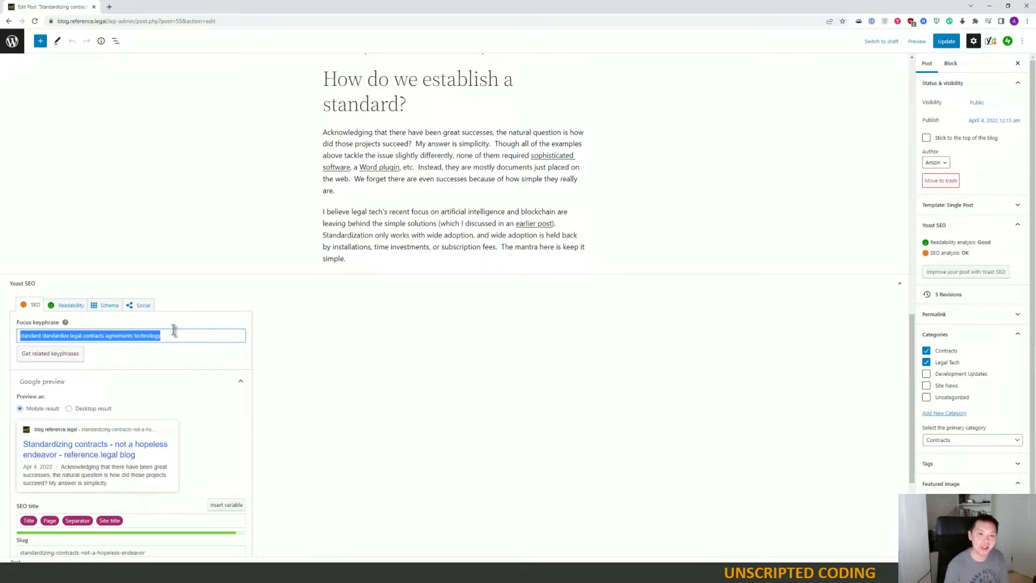
scroll(167, 356, down, 1)
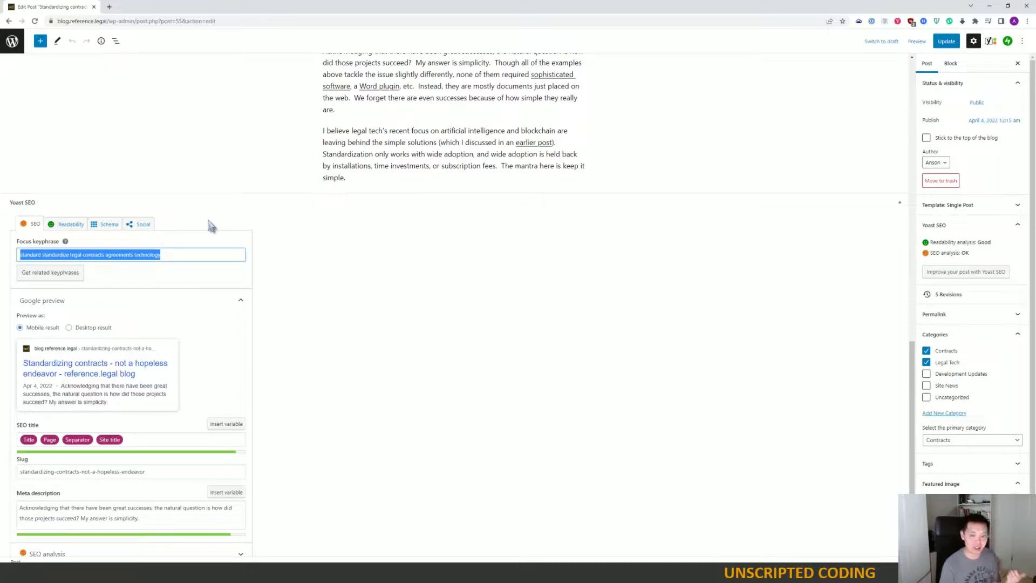
scroll(66, 470, down, 1)
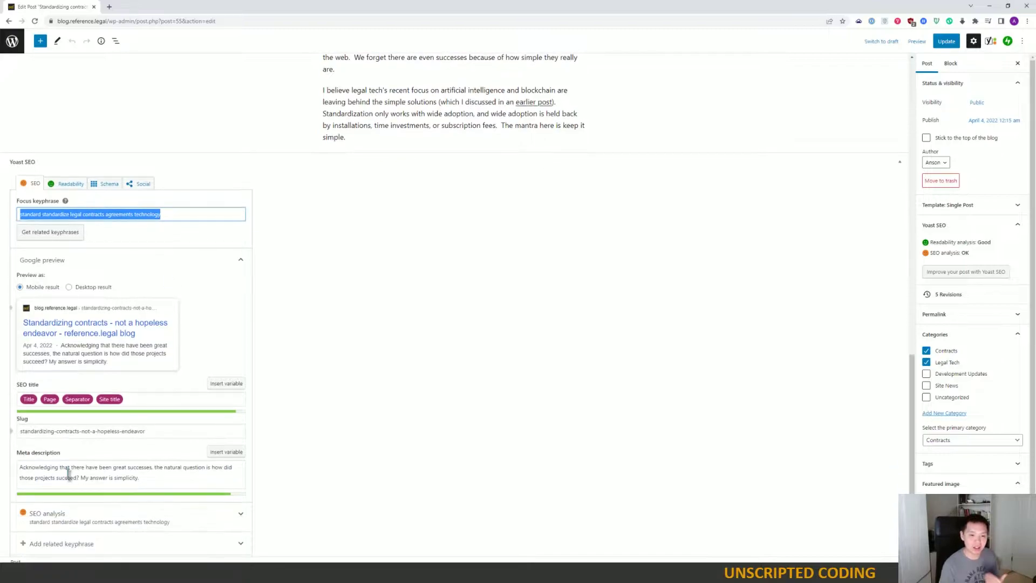
scroll(92, 462, down, 1)
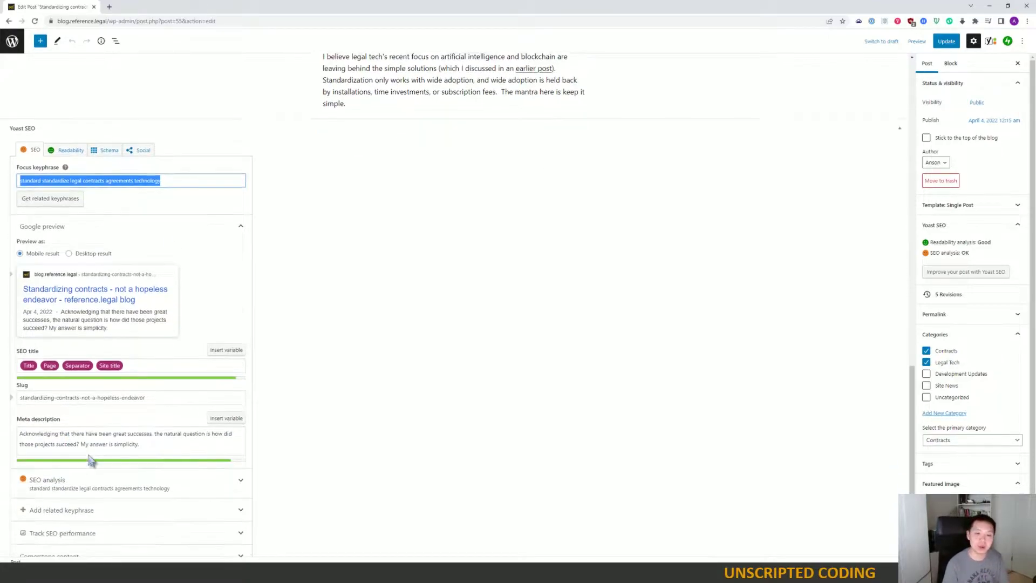
click(239, 453)
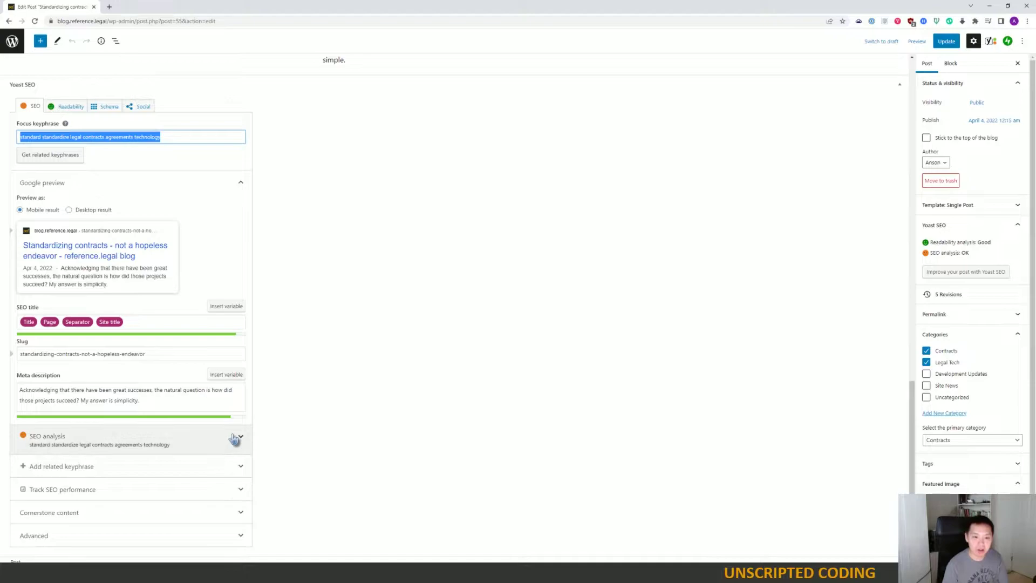
scroll(270, 451, down, 2)
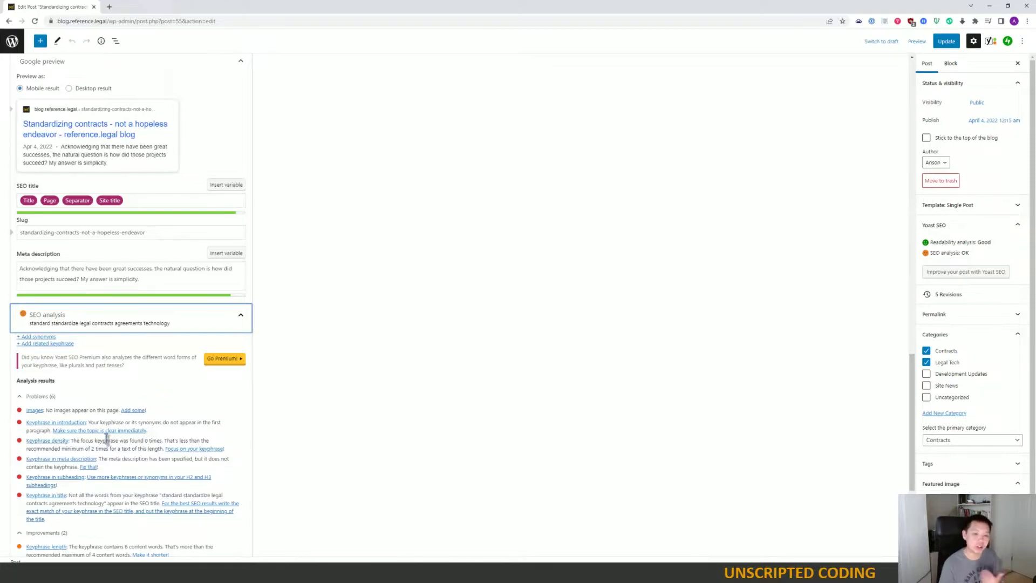
scroll(103, 431, up, 2)
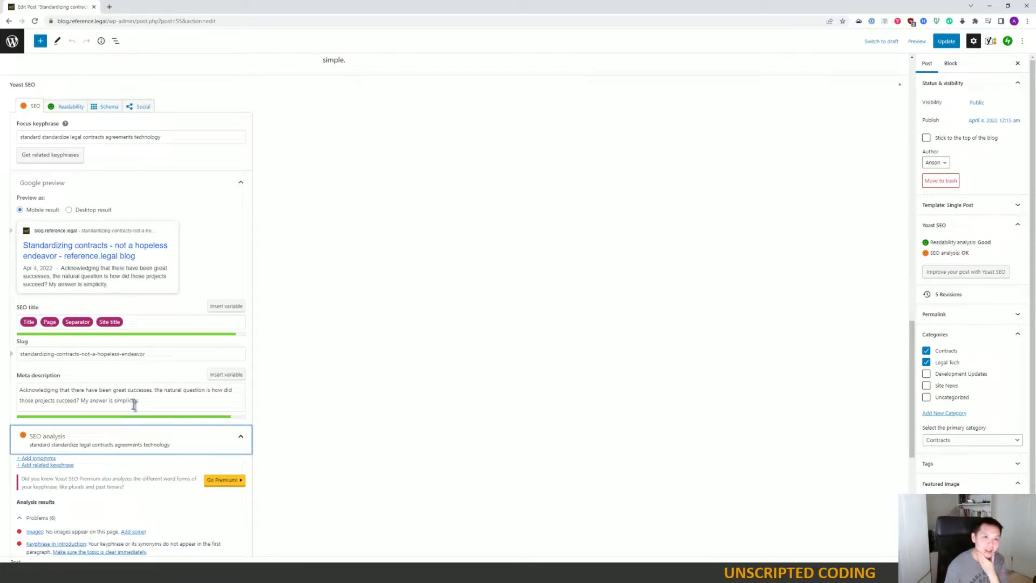
drag(164, 402, 20, 391)
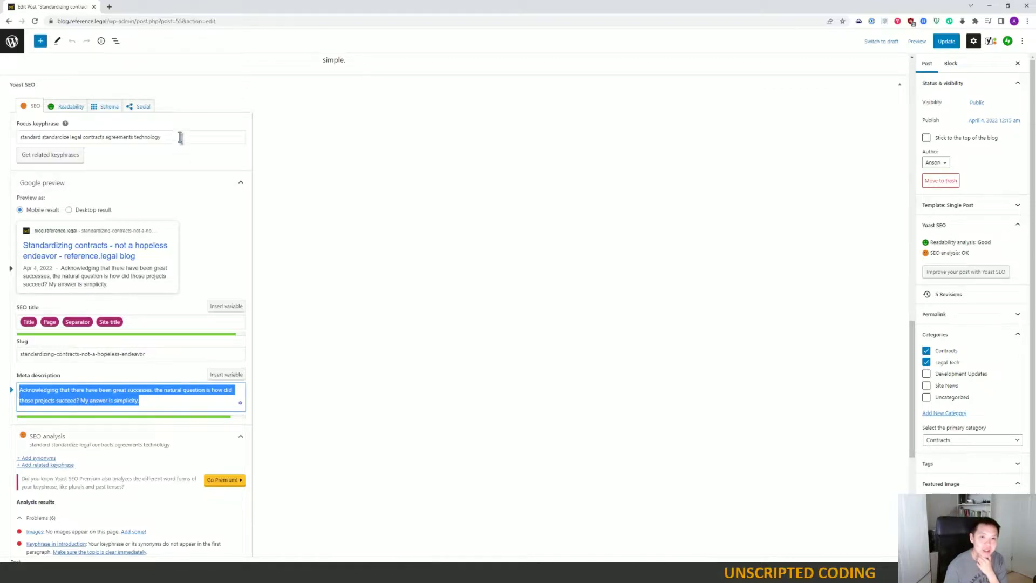
Replace the focus keyphrase with "standard form contracts" and look up related keyphrases for it
drag(180, 139, 20, 137)
text(stan)
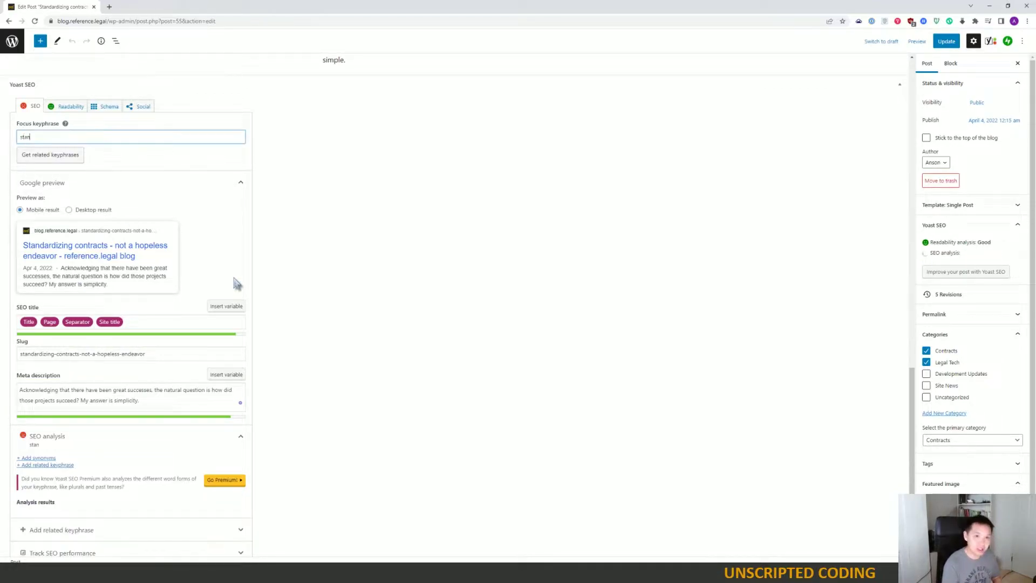
text(dard form)
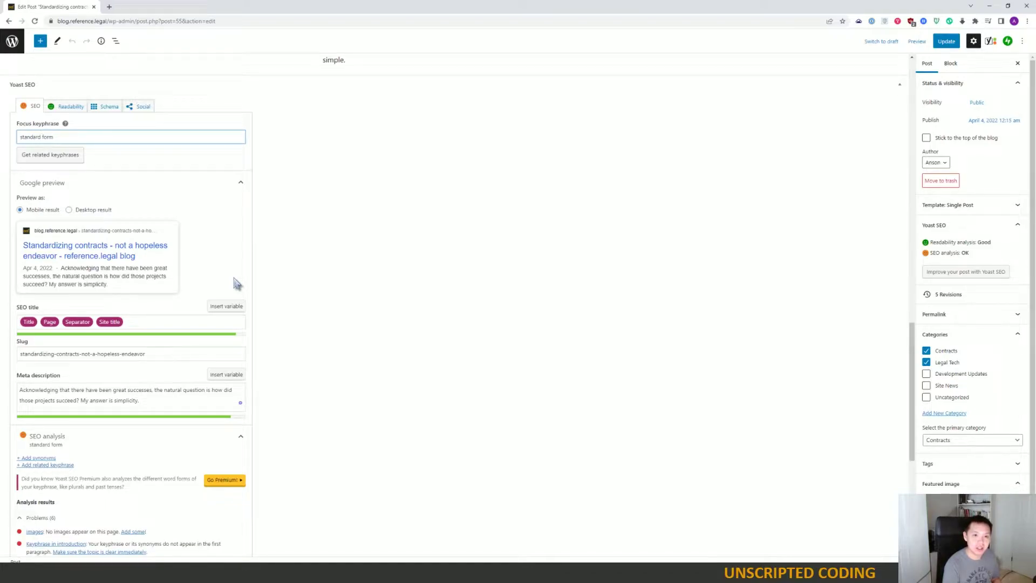
text( contracts)
click(61, 159)
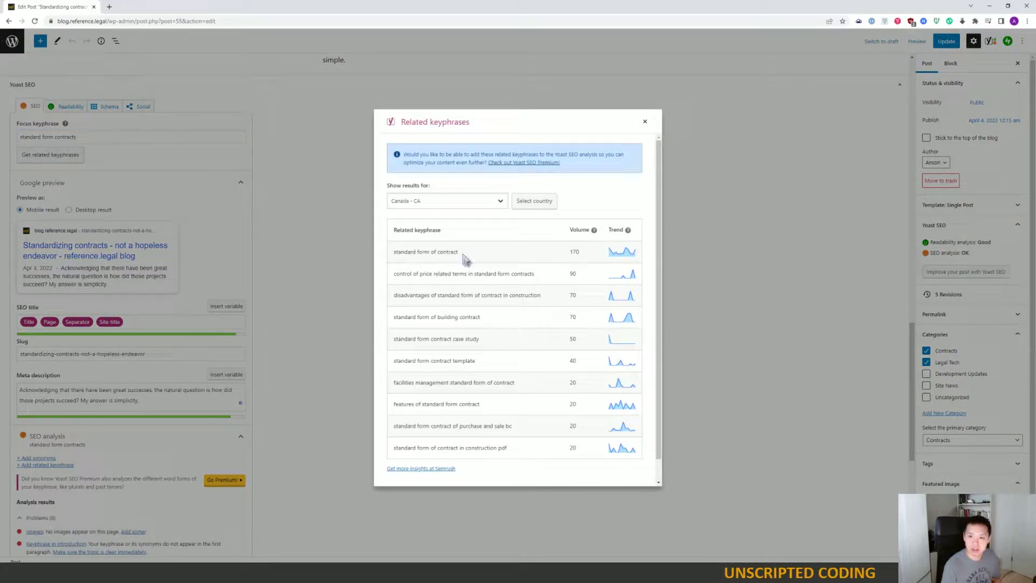
Copy the related keyphrase "standard form of contract" and use it as the post's focus keyphrase
drag(481, 252, 395, 259)
key(ctrl+c)
click(645, 121)
triple_click(80, 138)
key(ctrl+v)
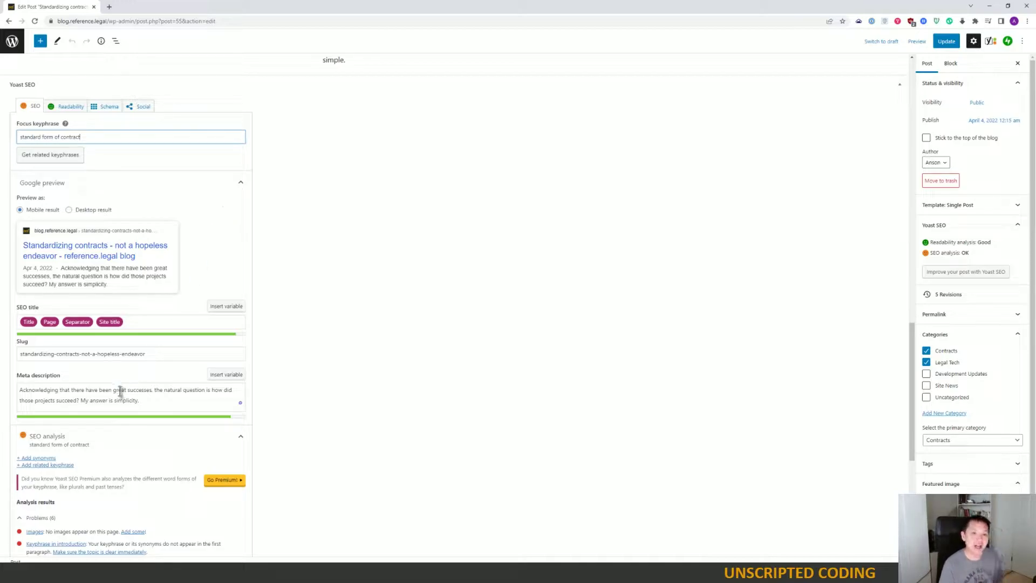
Select the blog post's content blocks in the WordPress editor and copy them
click(159, 403)
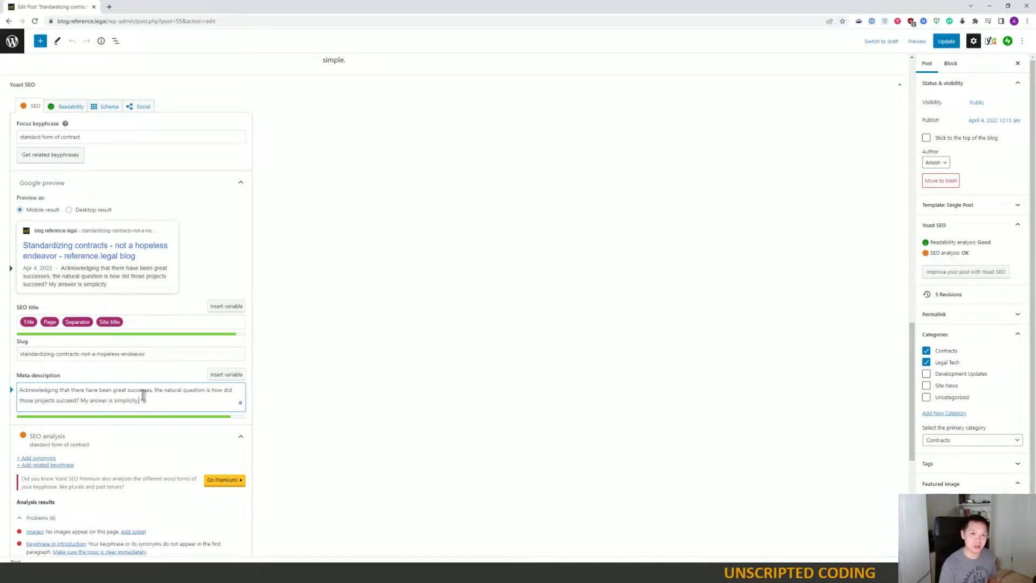
scroll(148, 411, up, 4)
drag(366, 266, 342, 204)
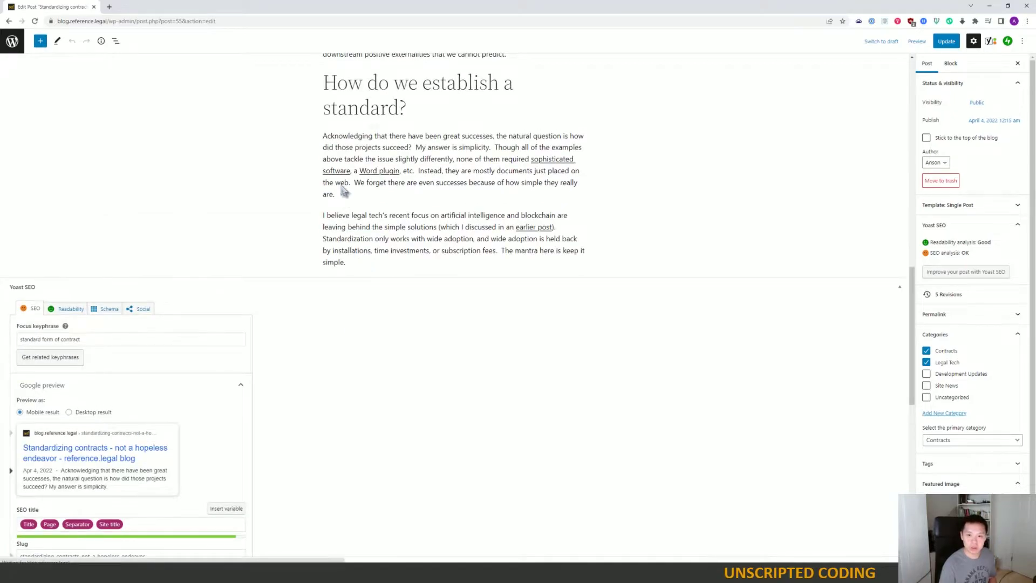
scroll(341, 195, up, 5)
click(342, 195)
scroll(387, 419, down, 3)
click(355, 375)
drag(355, 375, 319, 105)
key(ctrl+c)
scroll(340, 415, down, 15)
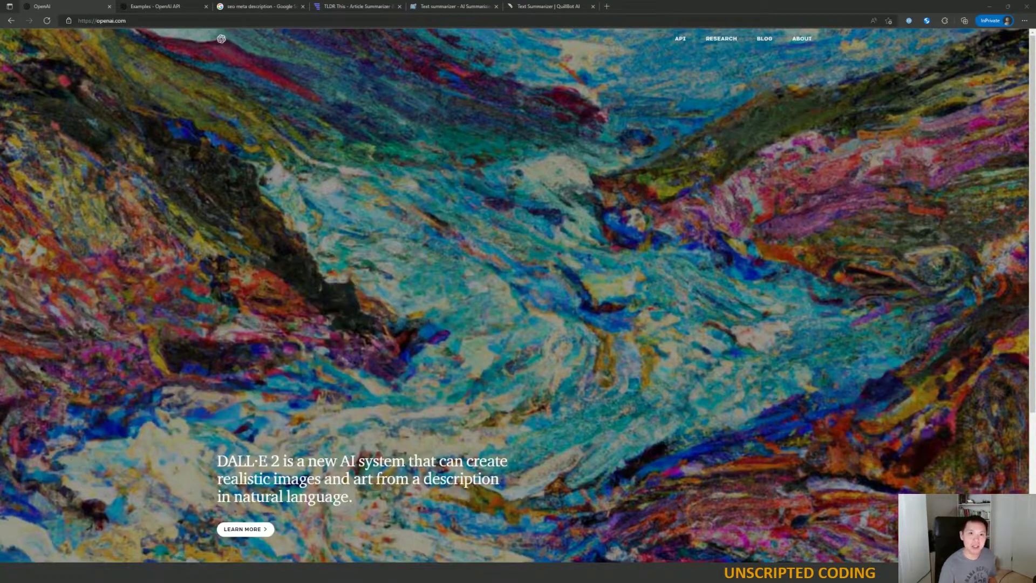
Switch to the OpenAI API examples page and open the TL;DR summarization example in the Playground
click(162, 6)
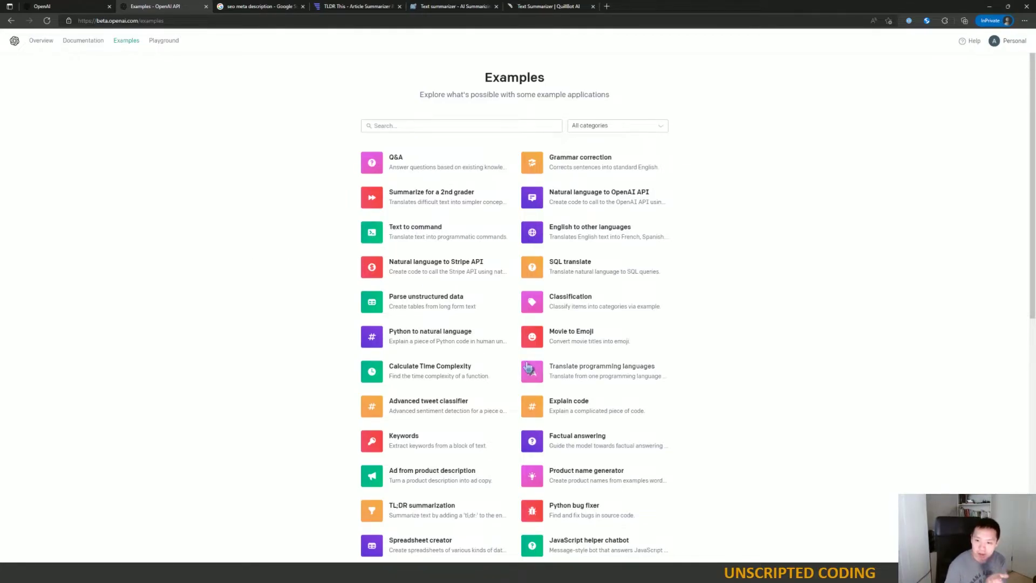
scroll(518, 369, down, 8)
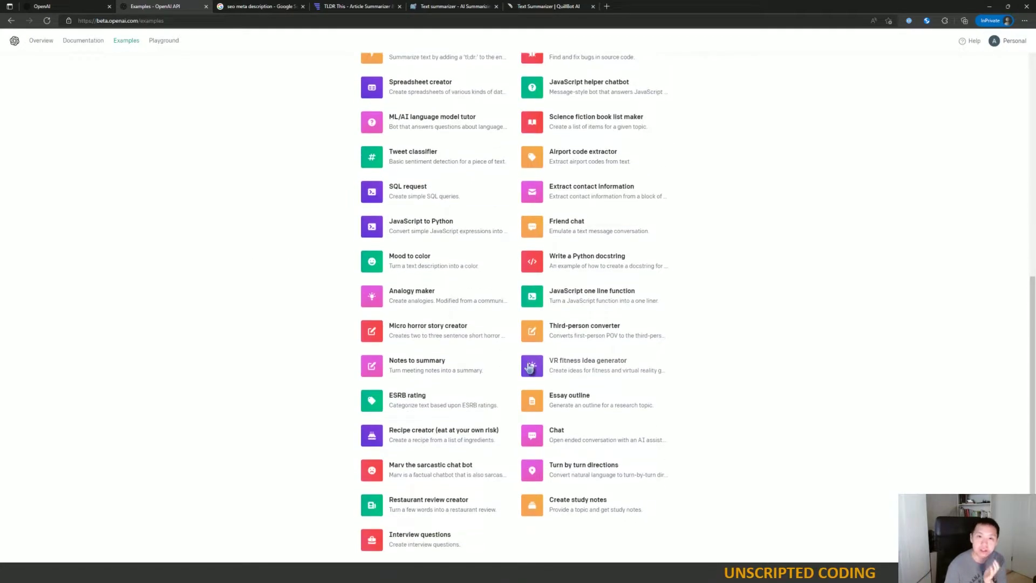
scroll(529, 369, up, 3)
scroll(528, 370, down, 3)
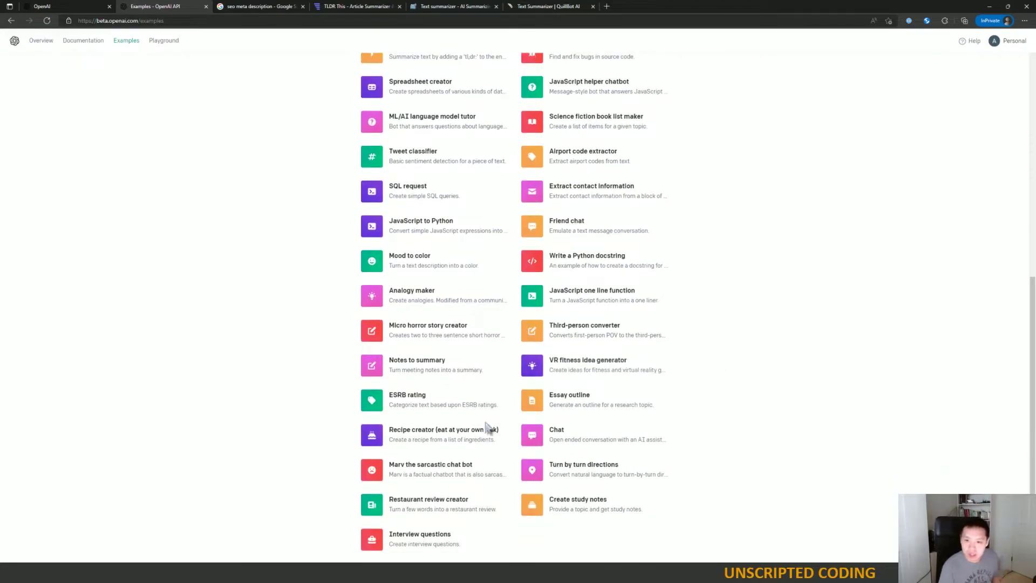
scroll(775, 345, up, 4)
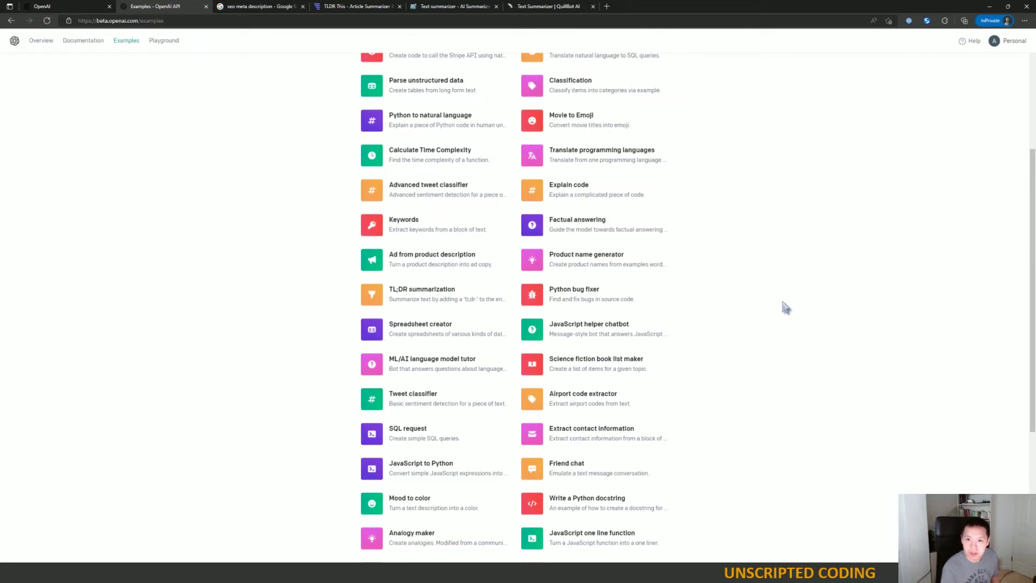
click(437, 296)
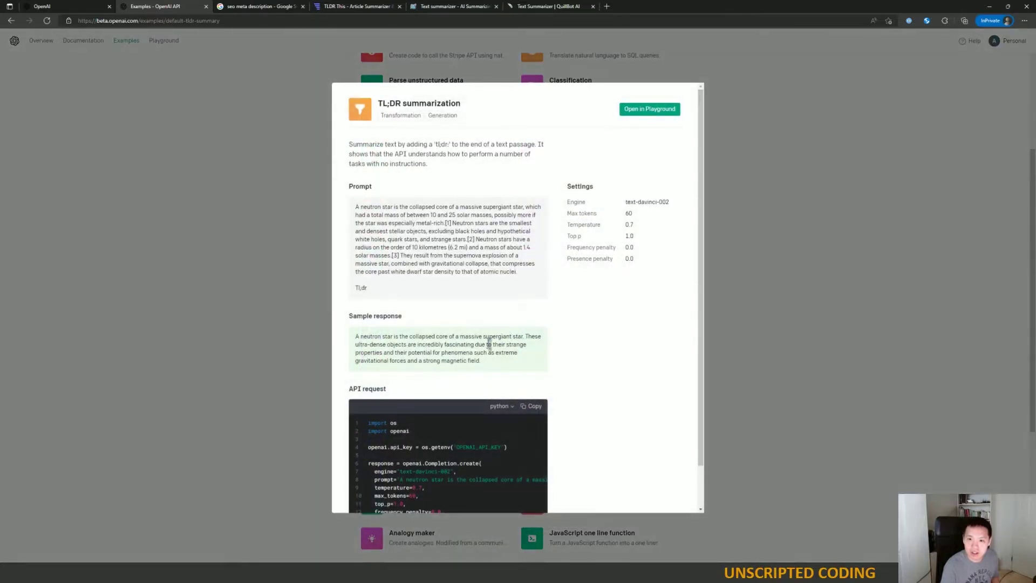
click(669, 116)
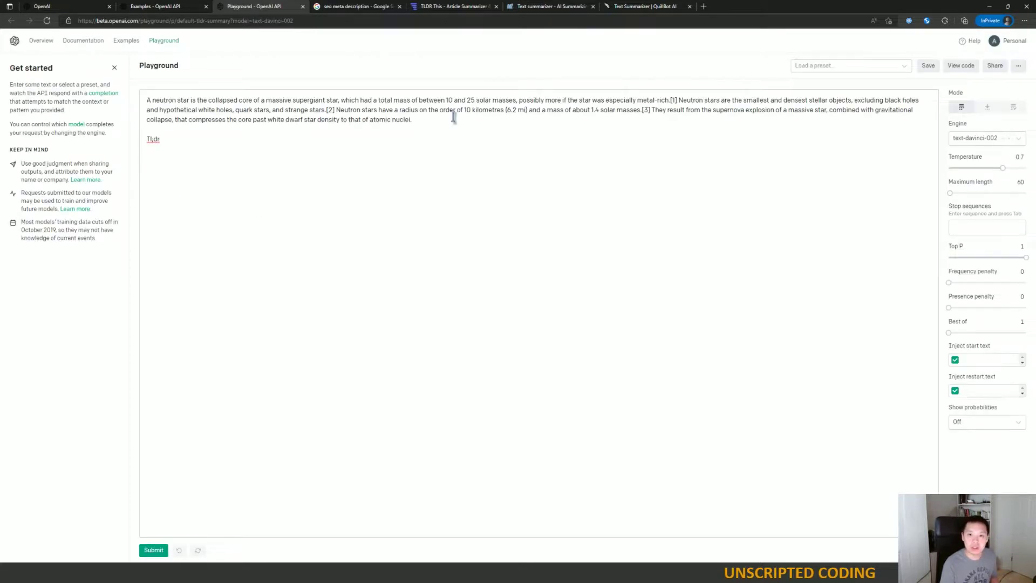
Try replacing the neutron star sample passage with the blocks copied from the editor, then undo the paste
drag(454, 117, 50, 86)
key(ctrl+v)
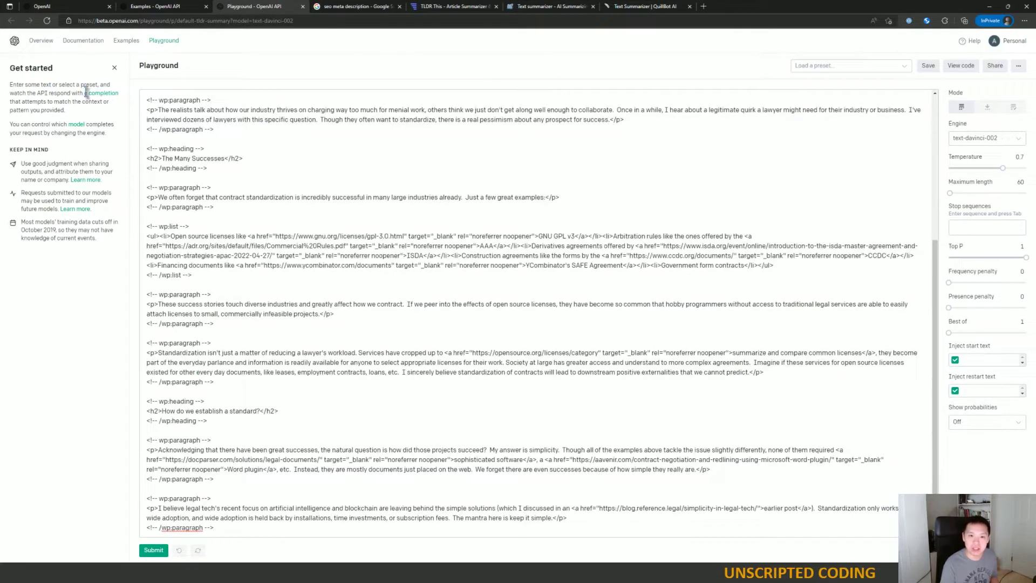
key(ctrl+z)
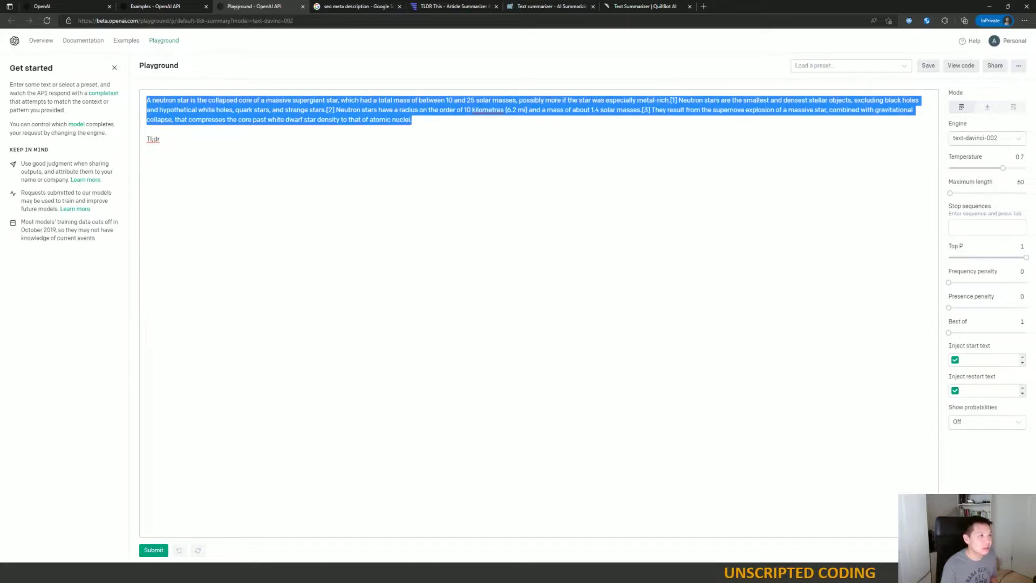
Return to the WordPress post editor and open the post's preview in a new tab
key(alt+Tab)
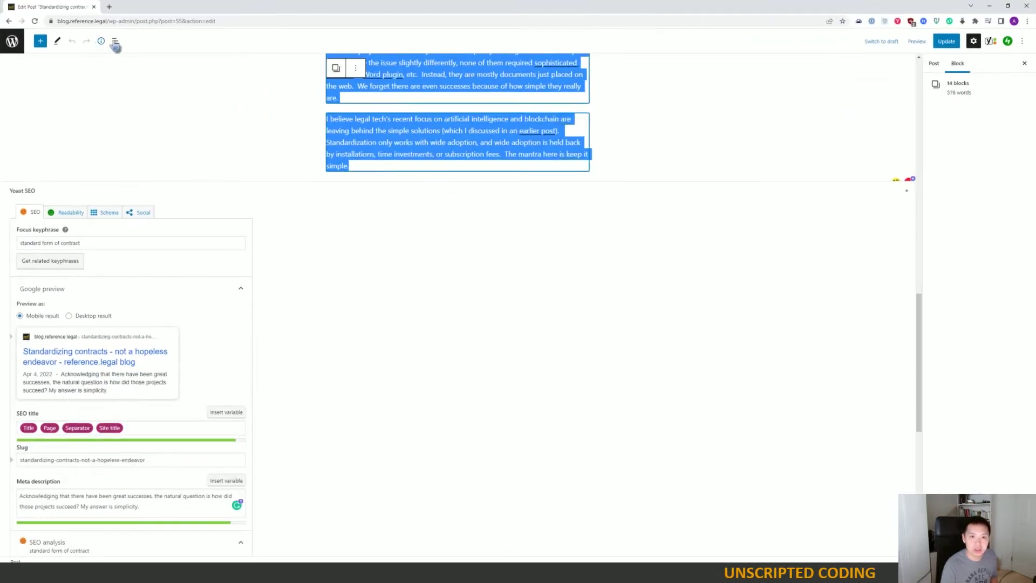
right_click(917, 41)
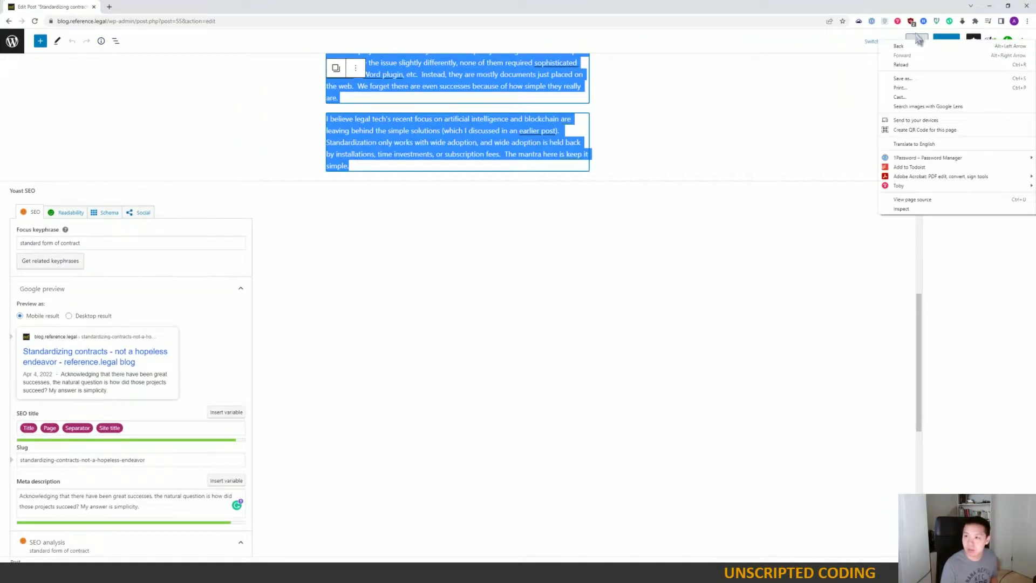
key(Escape)
click(917, 41)
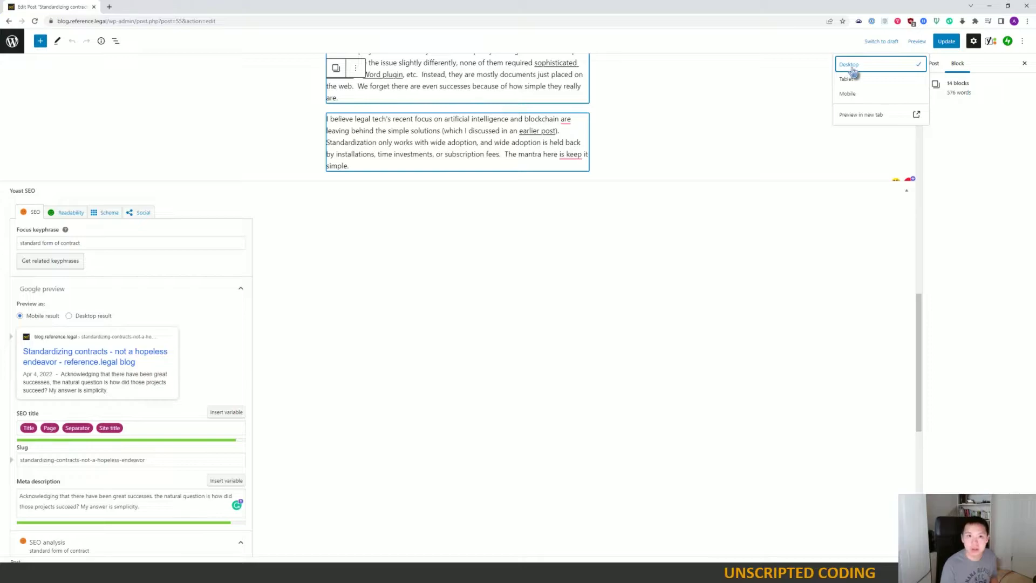
click(859, 115)
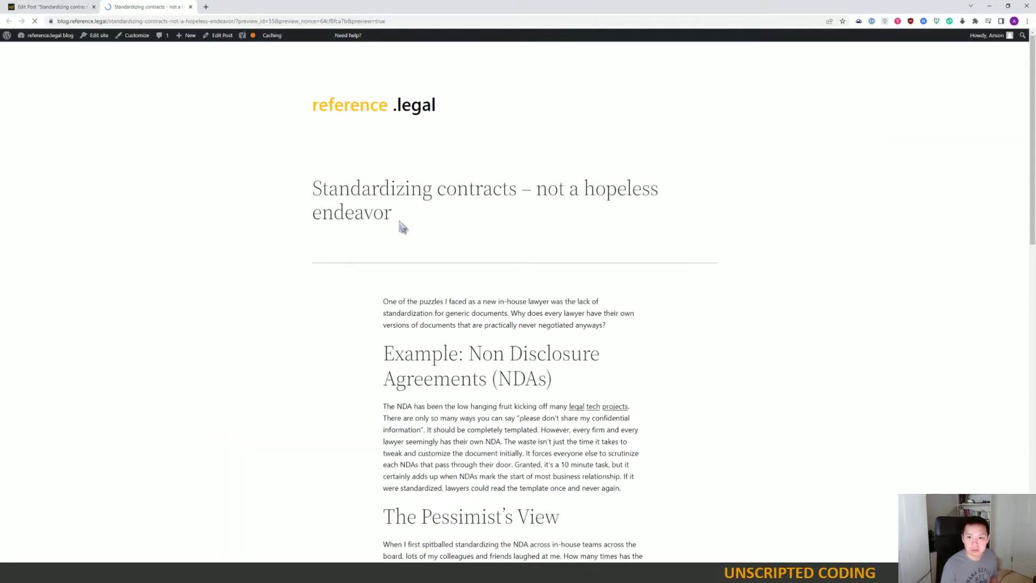
Select and copy the previewed article from its title through the final paragraph, ending with "keep it simple"
drag(314, 189, 453, 296)
scroll(540, 362, down, 12)
scroll(530, 385, down, 4)
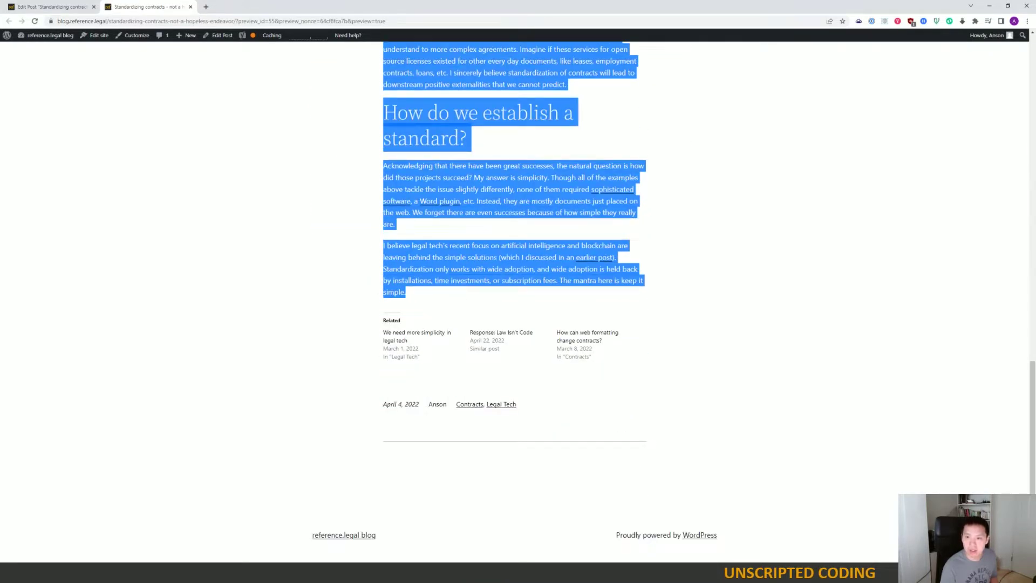
drag(589, 6, 172, 158)
Switch to the OpenAI Playground and replace the neutron star passage above the Tl;dr line with the copied article
key(alt+Tab)
drag(435, 116, 69, 85)
key(ctrl+v)
click(172, 460)
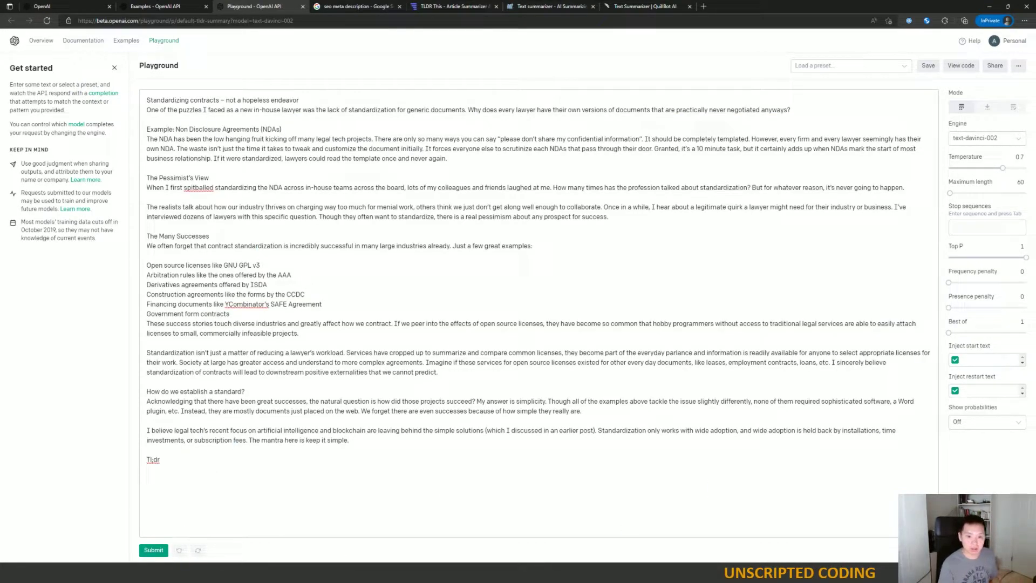
Generate the article's Tl;dr summary with the text-davinci-002 engine and a maximum length of 60, and select the generated sentences
click(990, 139)
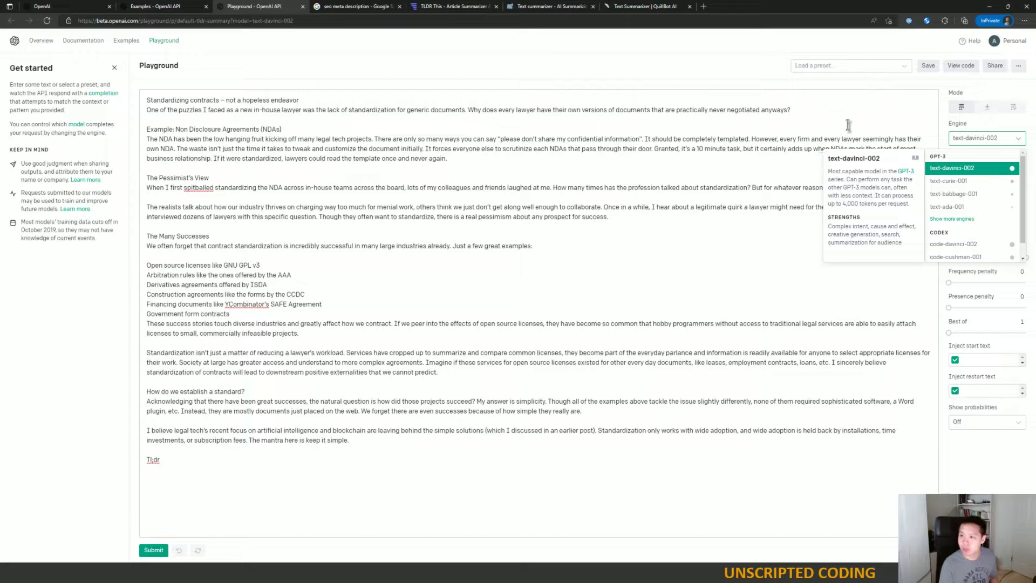
click(971, 169)
mouse_move(951, 193)
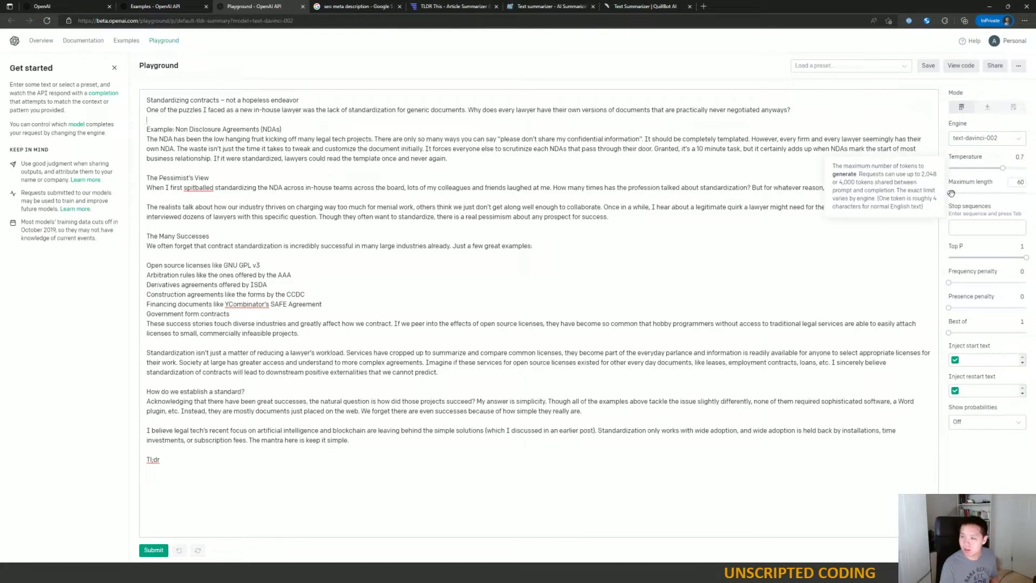
click(153, 549)
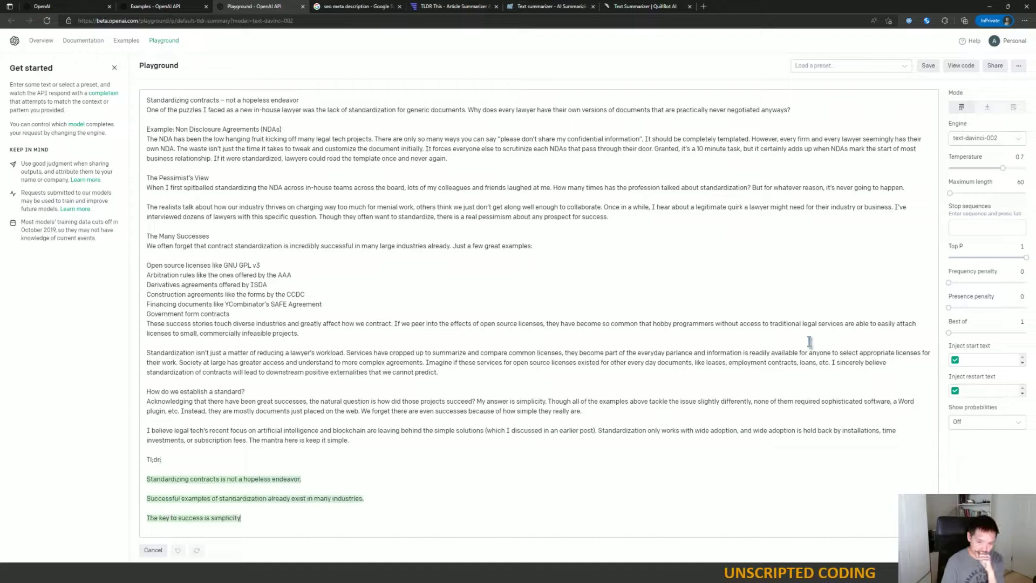
drag(352, 520, 144, 479)
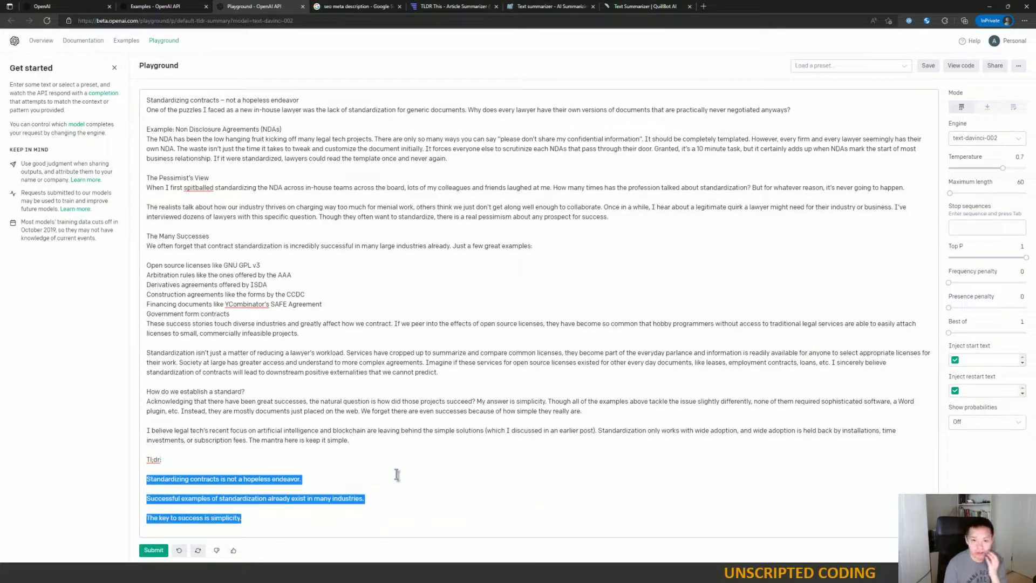
Copy the generated Tl;dr sentences from "Standardizing contracts is not a hopeless endeavor" through "The key to success is simplicity."
click(207, 508)
drag(269, 518, 140, 483)
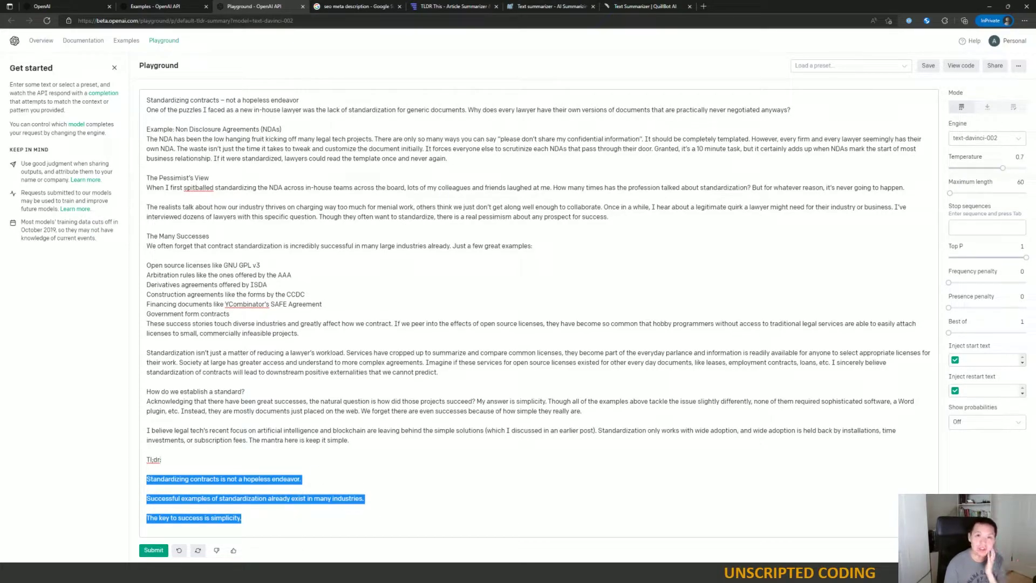
click(281, 469)
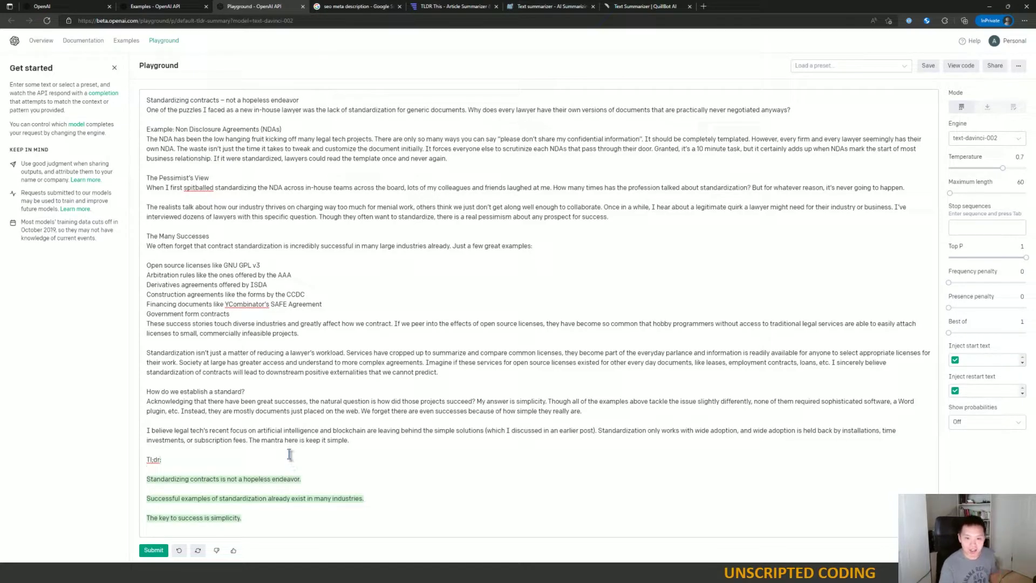
scroll(290, 455, up, 4)
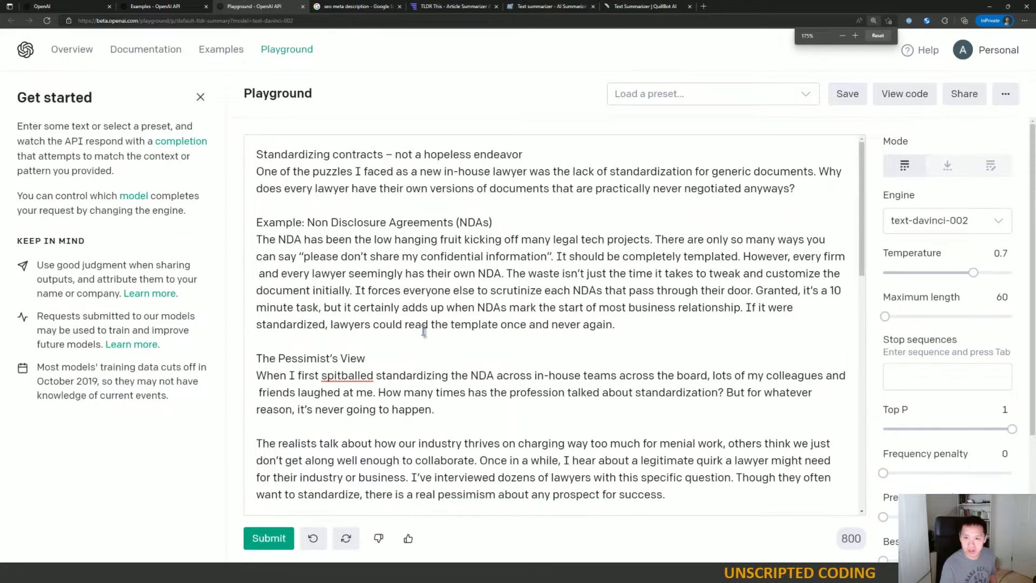
scroll(423, 330, down, 10)
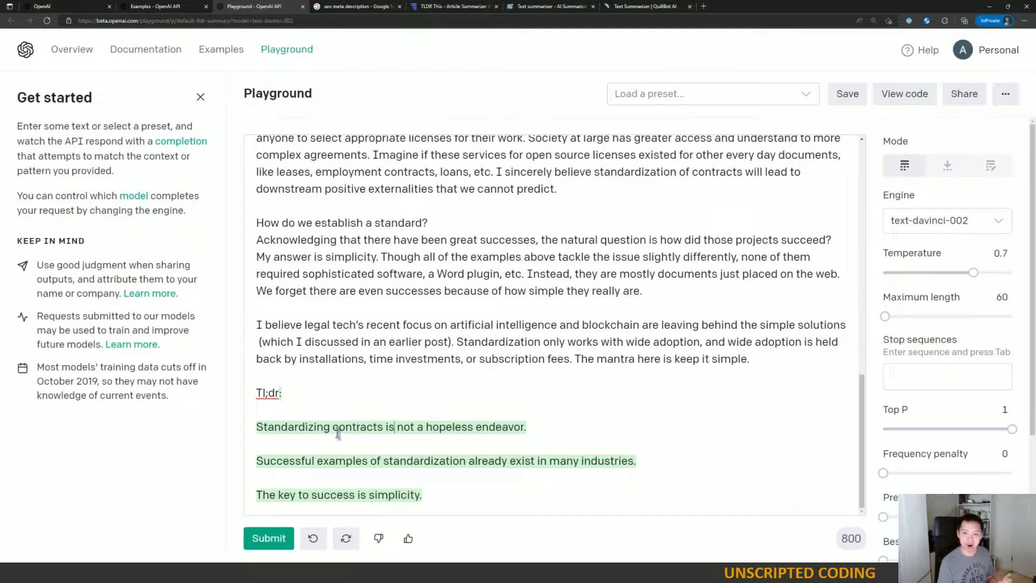
drag(490, 498, 247, 429)
key(ctrl+c)
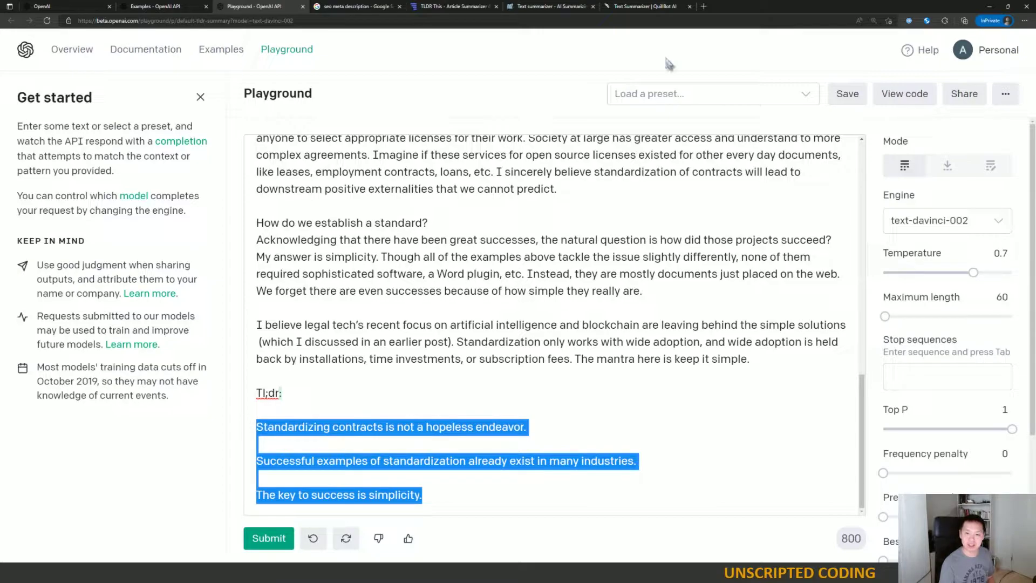
Search Google for "wordcount" in a new tab, open WordCounter, and paste the copied summary into its editor
click(703, 7)
text(wordcount)
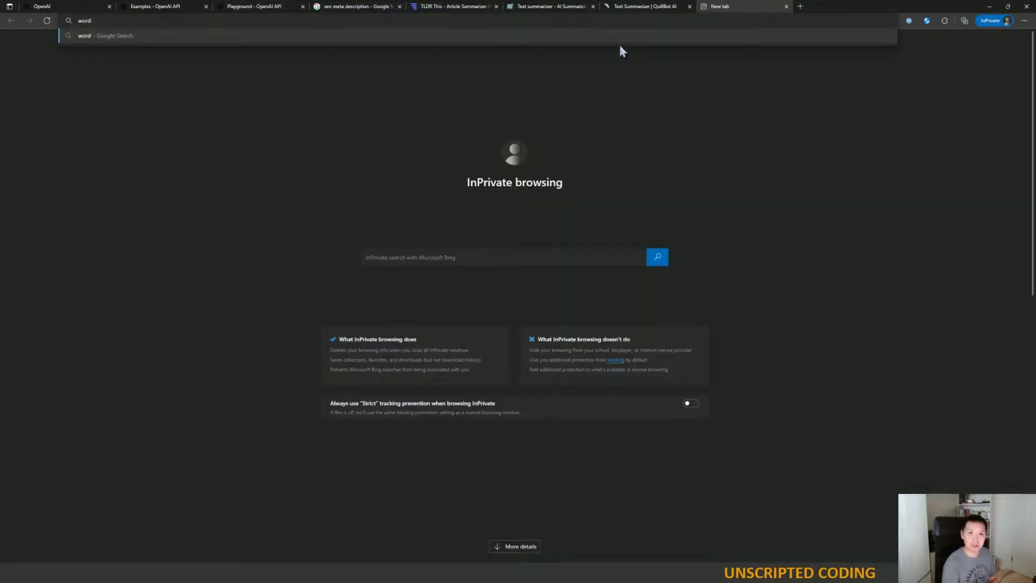
key(Return)
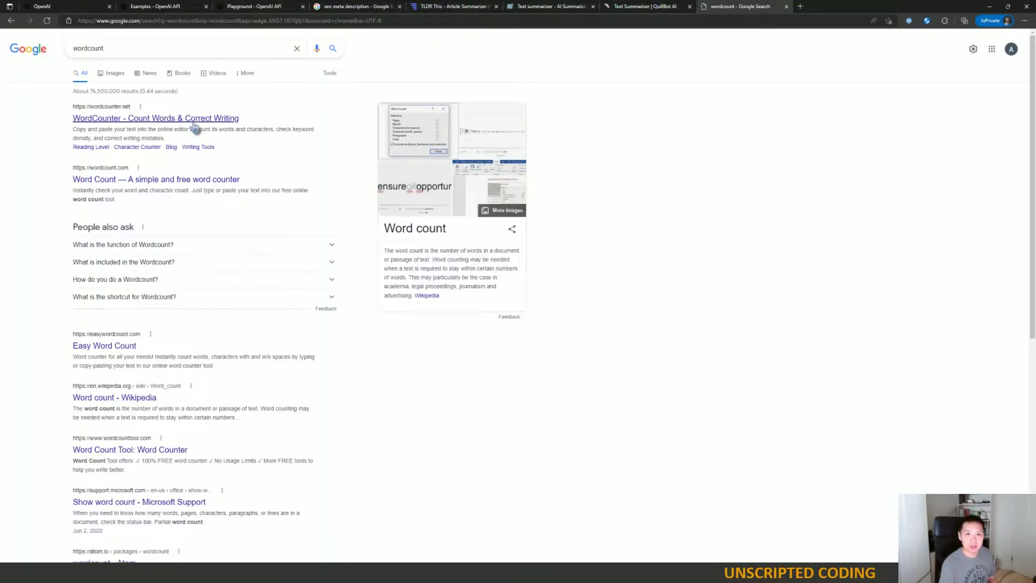
click(197, 118)
click(472, 155)
key(ctrl+v)
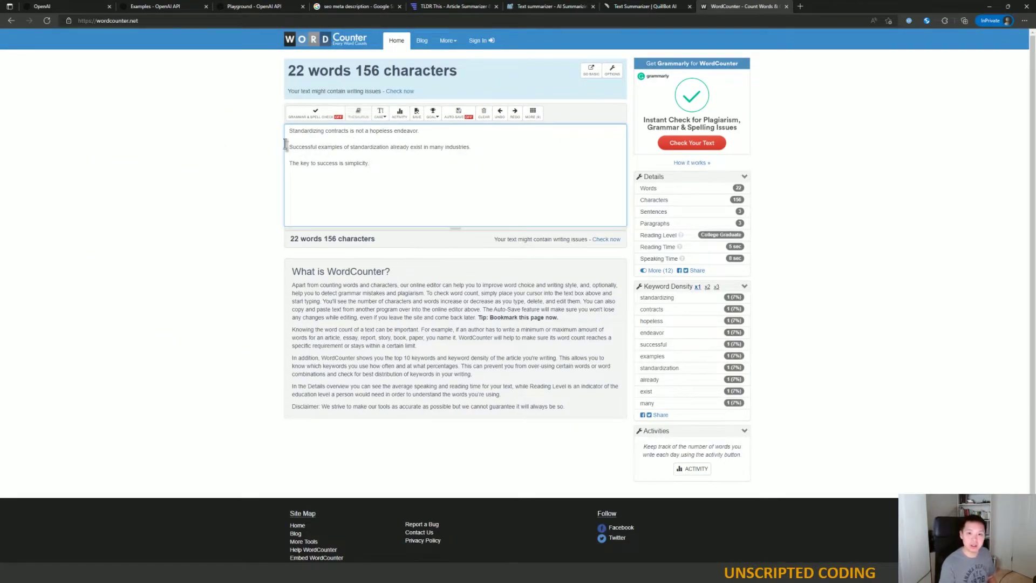
Remove the blank lines so the three summary sentences form one paragraph, and select the whole text
click(330, 138)
key(BackSpace)
key(Delete)
key(BackSpace)
key(BackSpace)
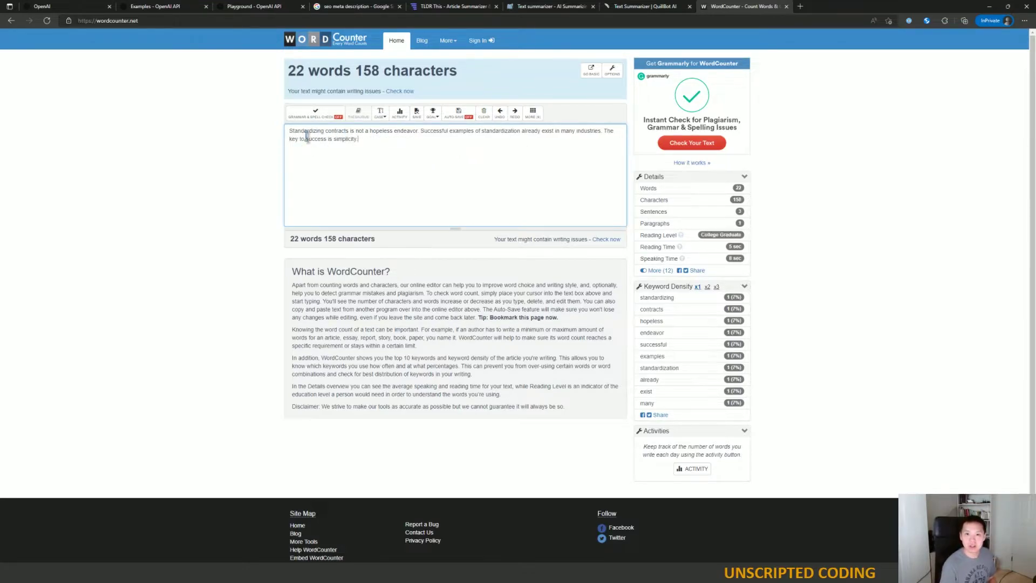
key(ctrl+a)
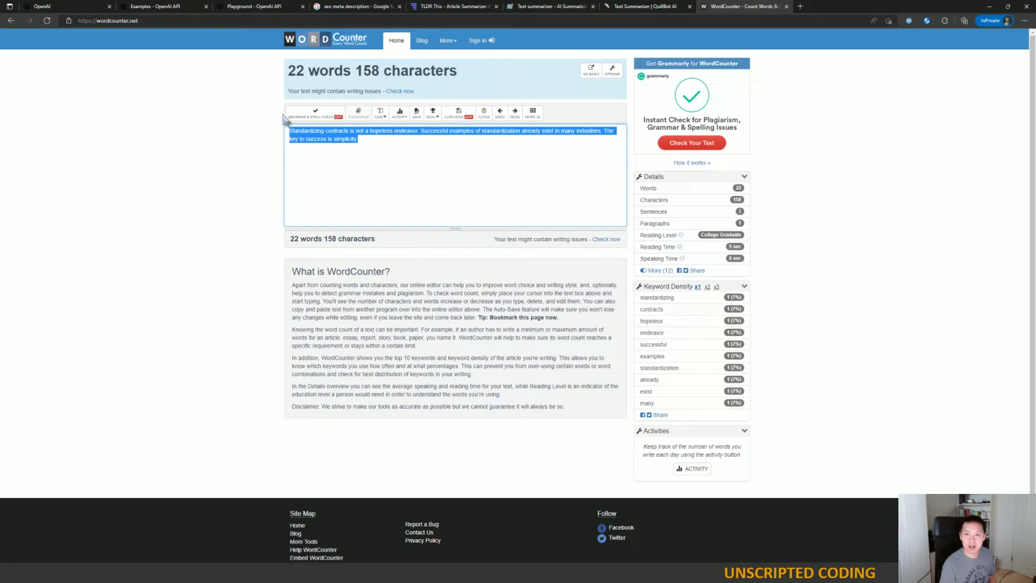
Switch to TLDR This, paste the full article as text, and generate a Short/Concise key-sentence summary with important keywords displayed
click(258, 7)
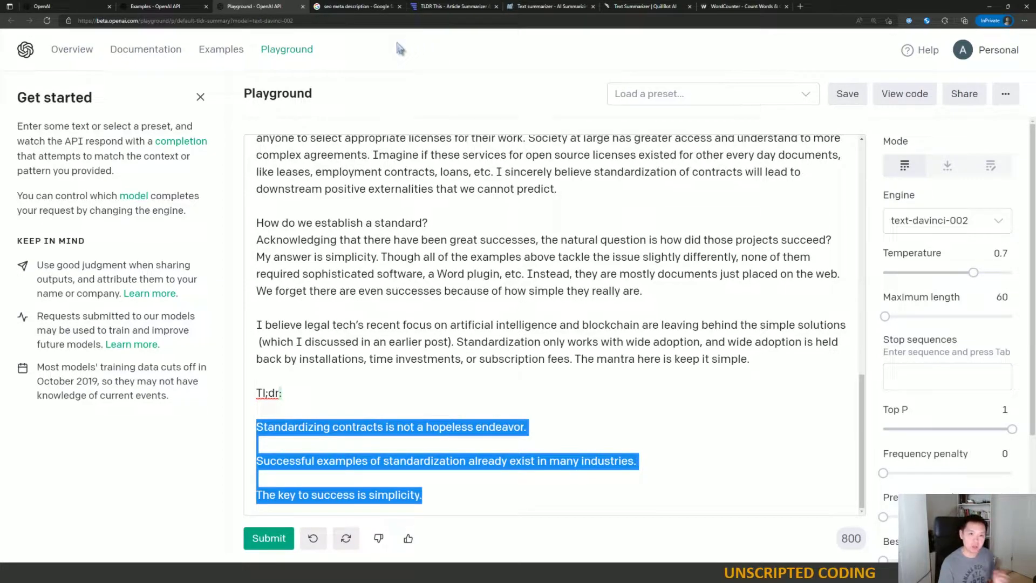
click(436, 8)
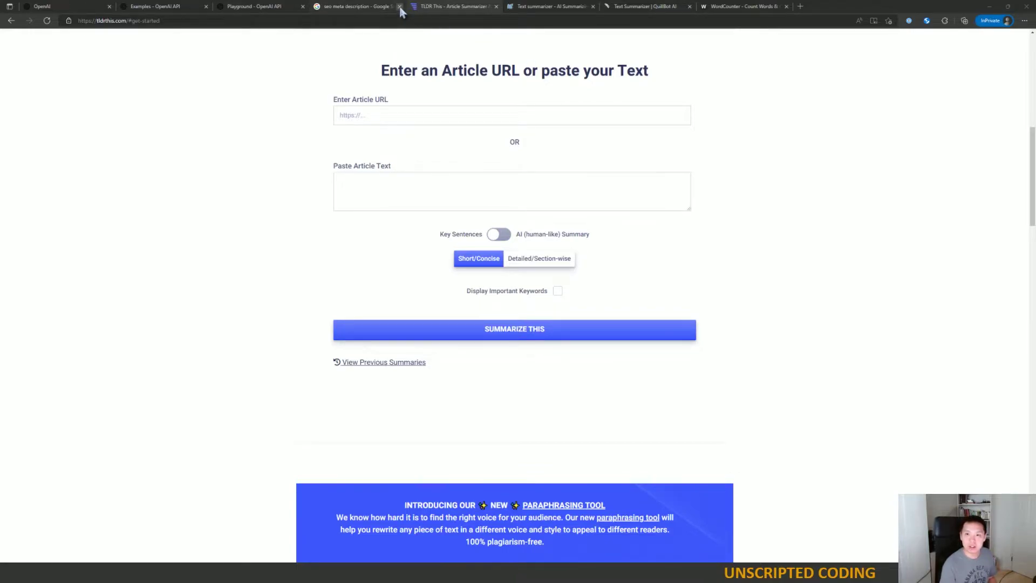
scroll(466, 410, up, 5)
scroll(454, 305, down, 3)
click(455, 304)
key(ctrl+v)
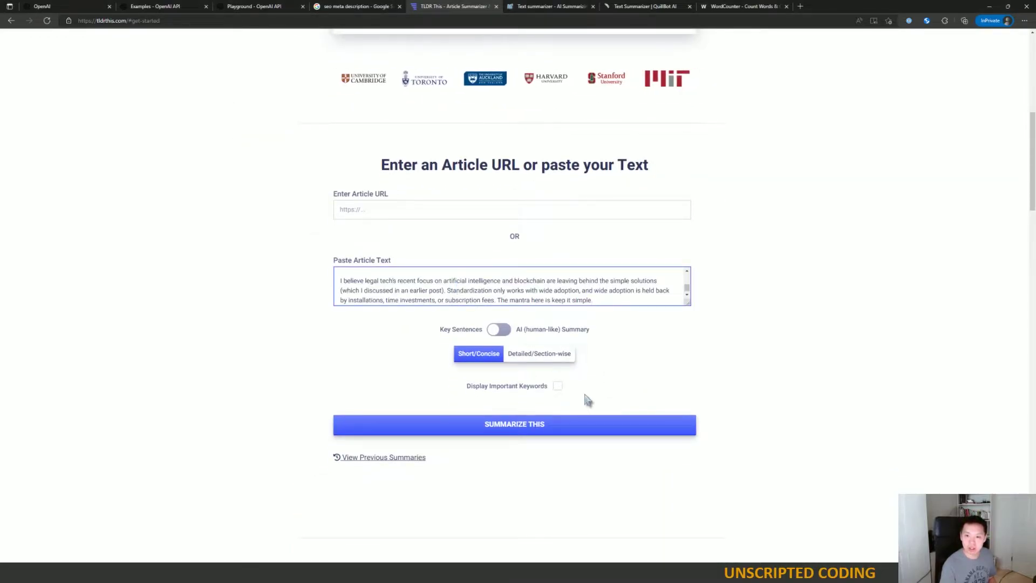
click(558, 388)
click(509, 426)
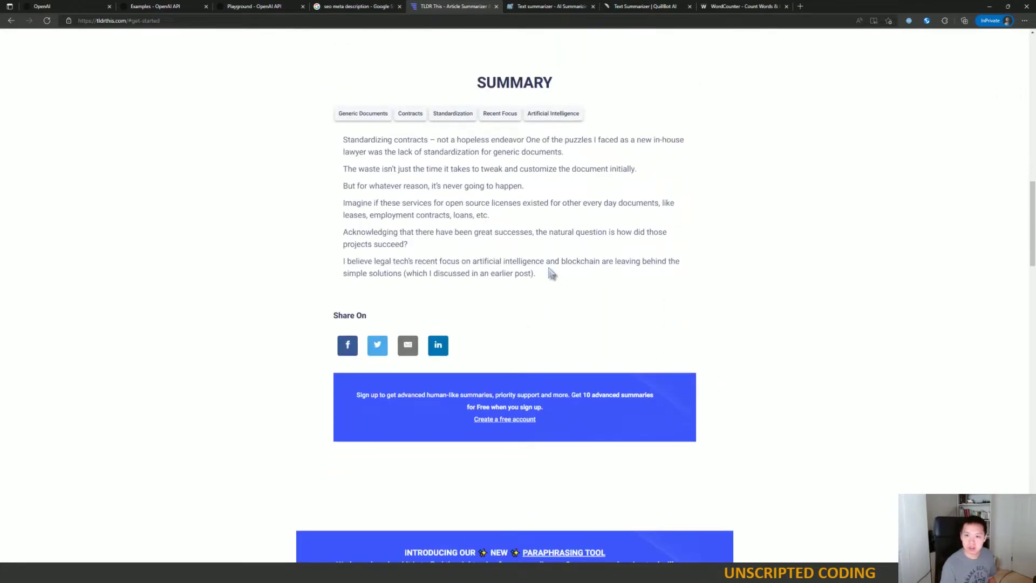
Examine the generated summary sentences and keywords on TLDR This for suitability as a short description
drag(535, 273, 338, 146)
scroll(550, 313, up, 5)
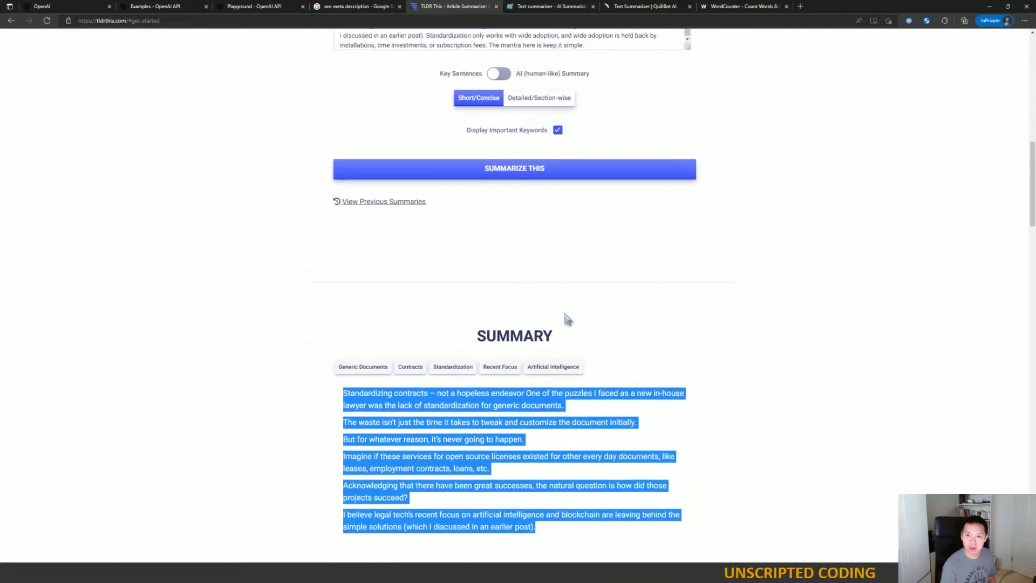
scroll(565, 320, down, 2)
scroll(557, 310, down, 1)
click(511, 282)
drag(454, 231, 590, 346)
click(565, 361)
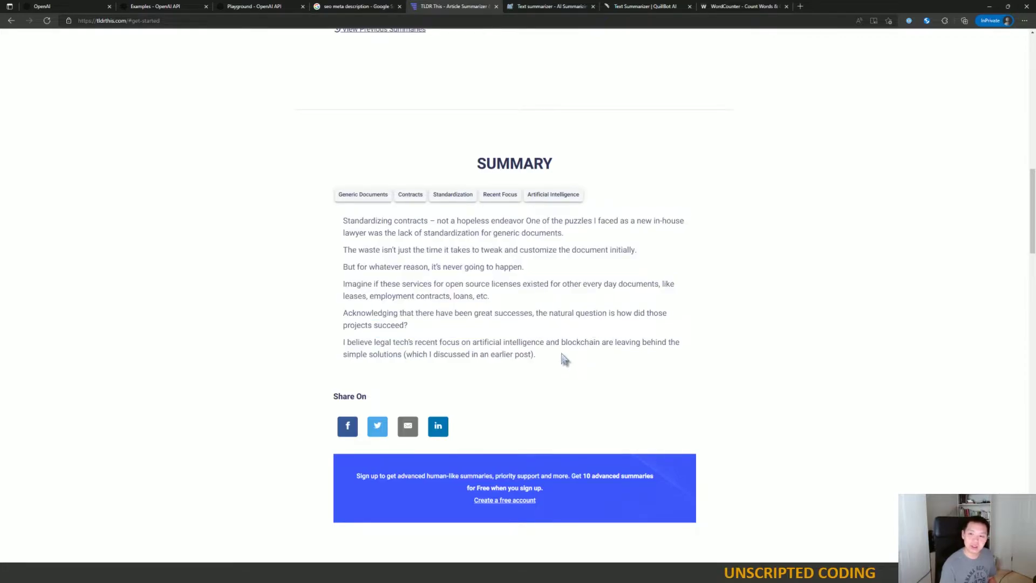
drag(453, 238, 585, 310)
click(535, 339)
Try to enable the AI (human-like) Summary option, and close the TLDR This page
scroll(580, 348, up, 6)
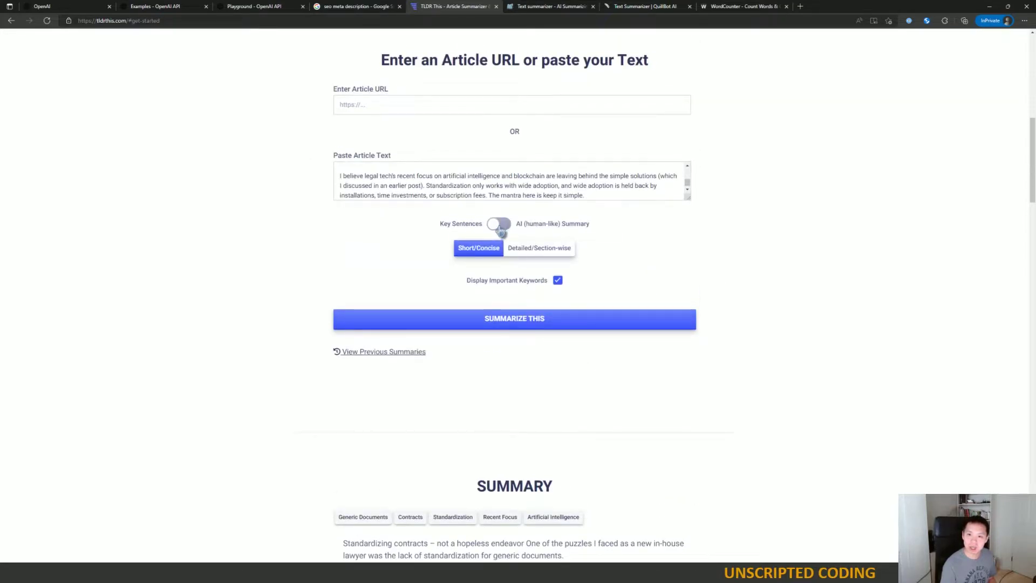
click(499, 225)
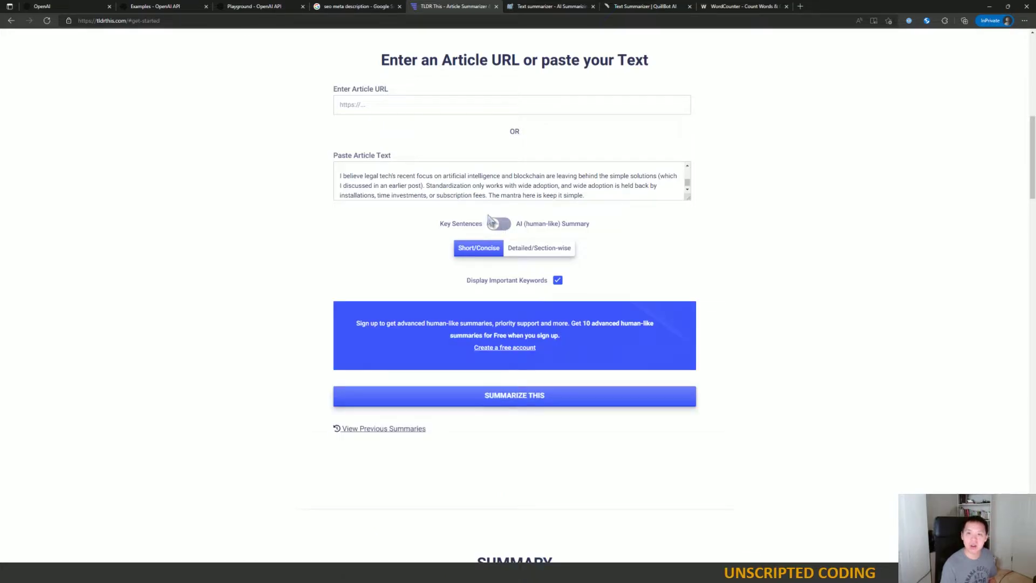
click(496, 6)
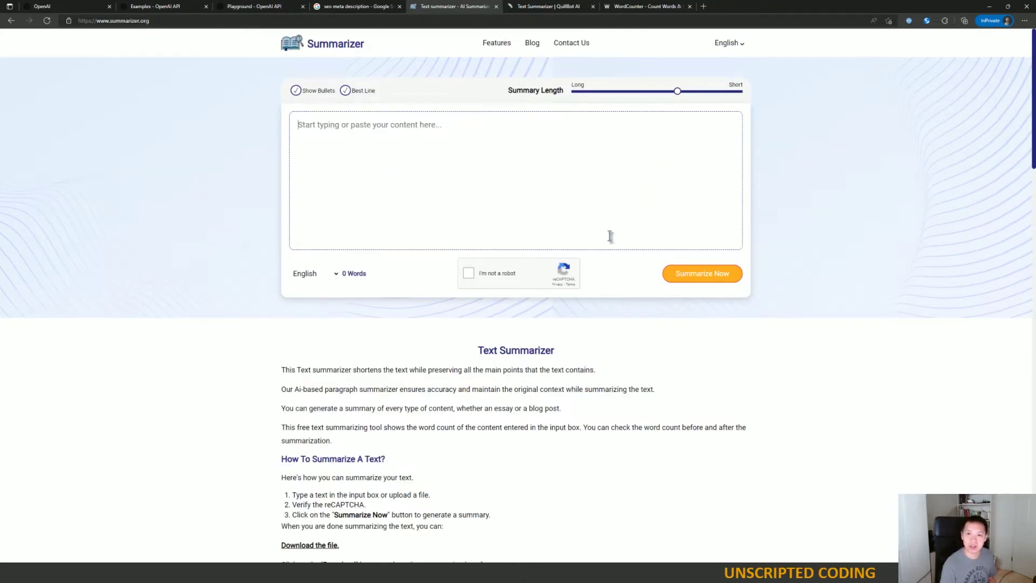
Paste the article into Summarizer, shorten the summary length, complete the robot check, and generate the summary
click(594, 227)
key(ctrl+v)
drag(678, 97, 721, 96)
click(502, 283)
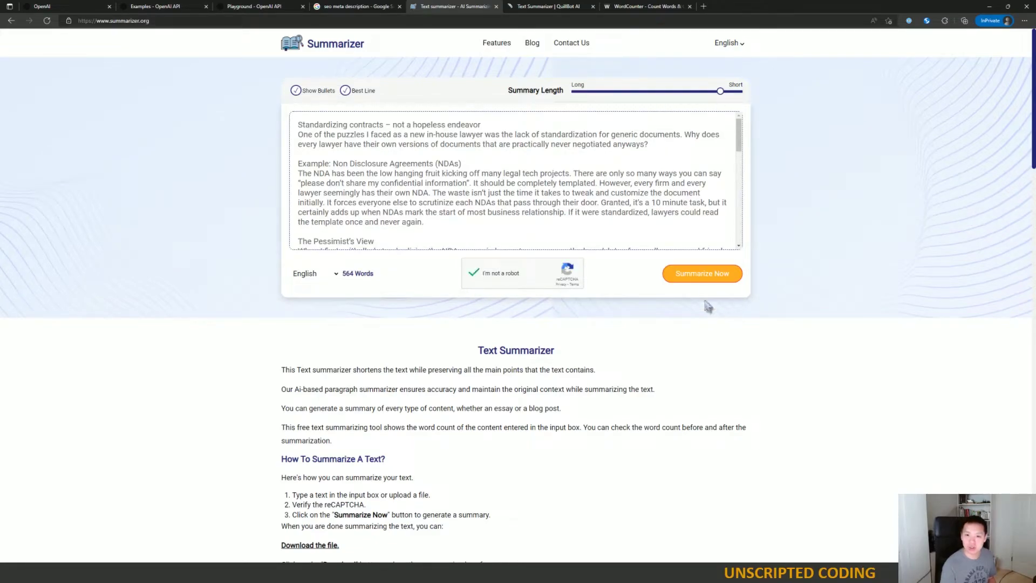
click(702, 274)
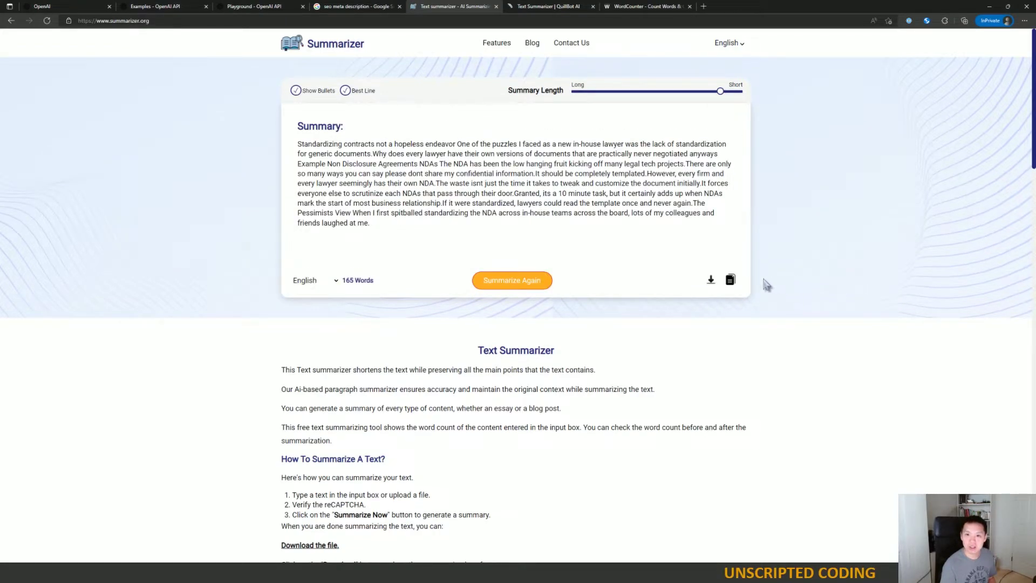
Restart Summarizer, paste the article again, and generate a summary at the default summary length
drag(723, 93, 735, 93)
click(526, 282)
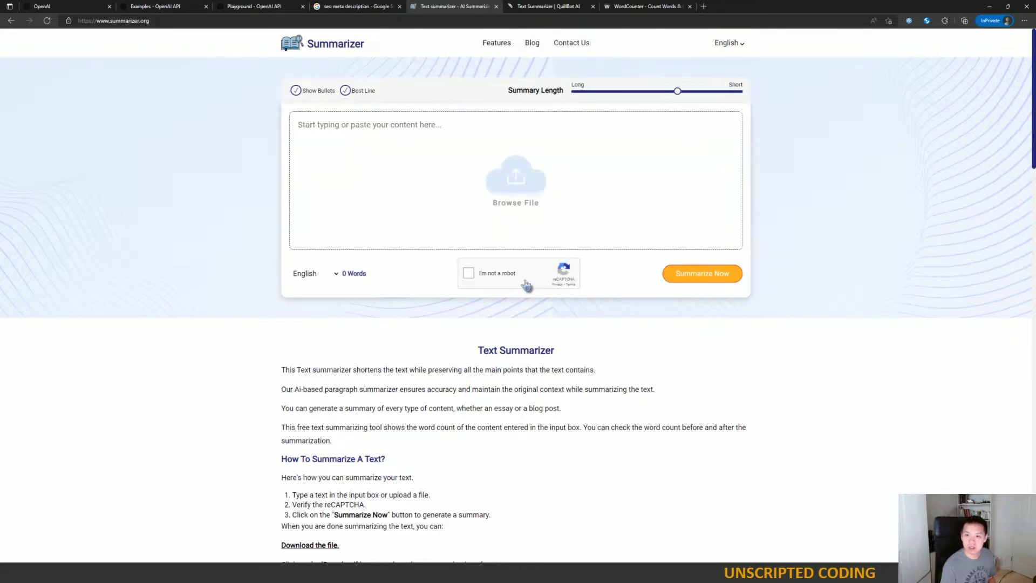
click(472, 234)
key(ctrl+v)
click(475, 274)
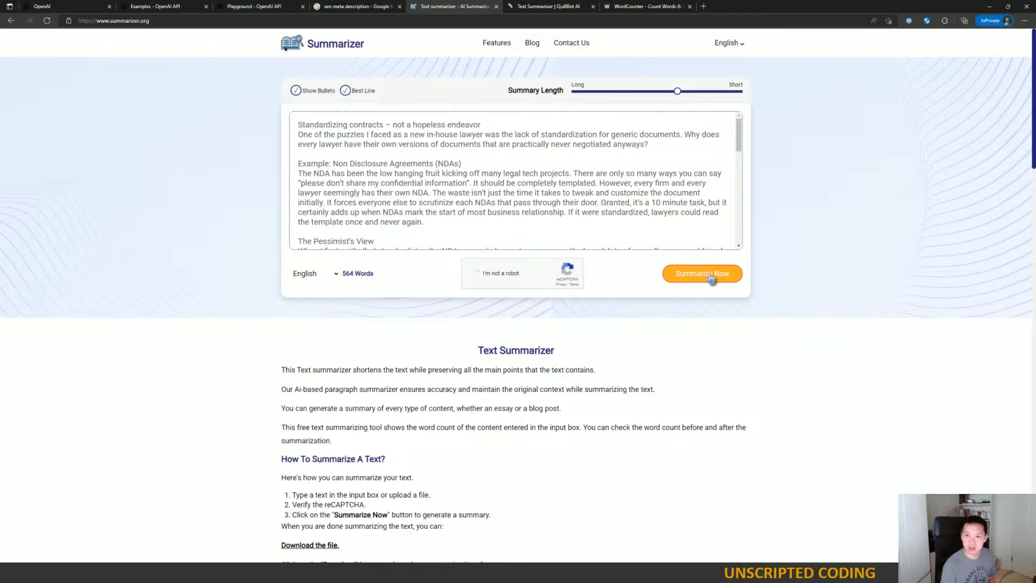
click(711, 275)
scroll(644, 211, down, 2)
scroll(640, 214, up, 2)
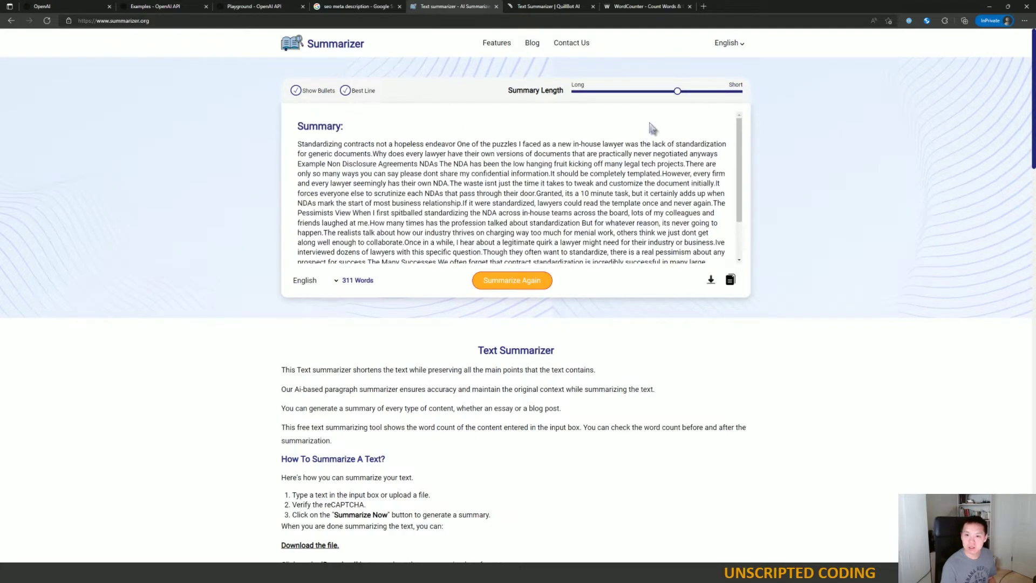
Rerun Summarizer on the article with the summary length at its shortest setting, and select part of the resulting summary
drag(677, 93, 764, 102)
click(536, 283)
drag(677, 92, 793, 101)
click(472, 273)
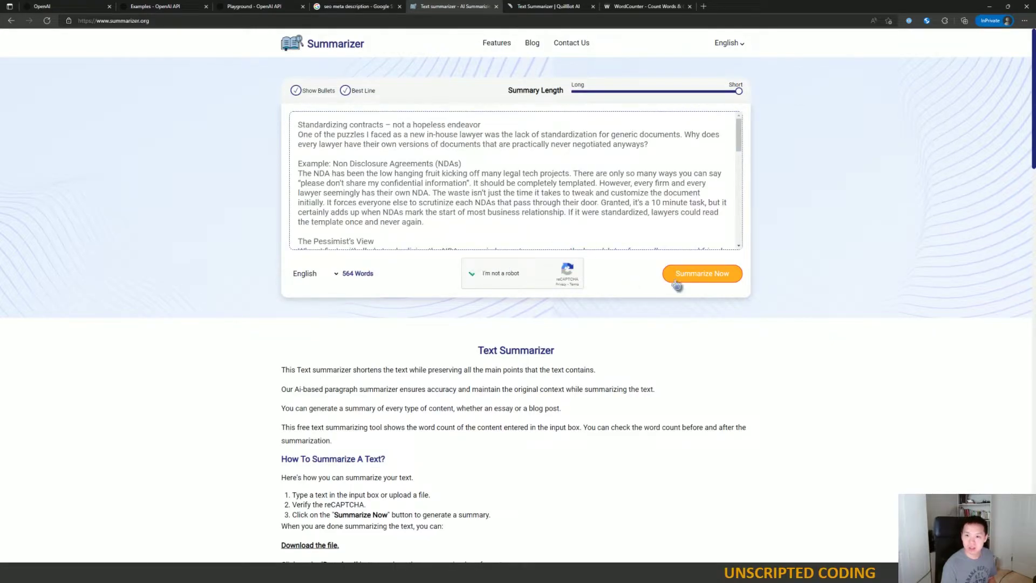
click(677, 282)
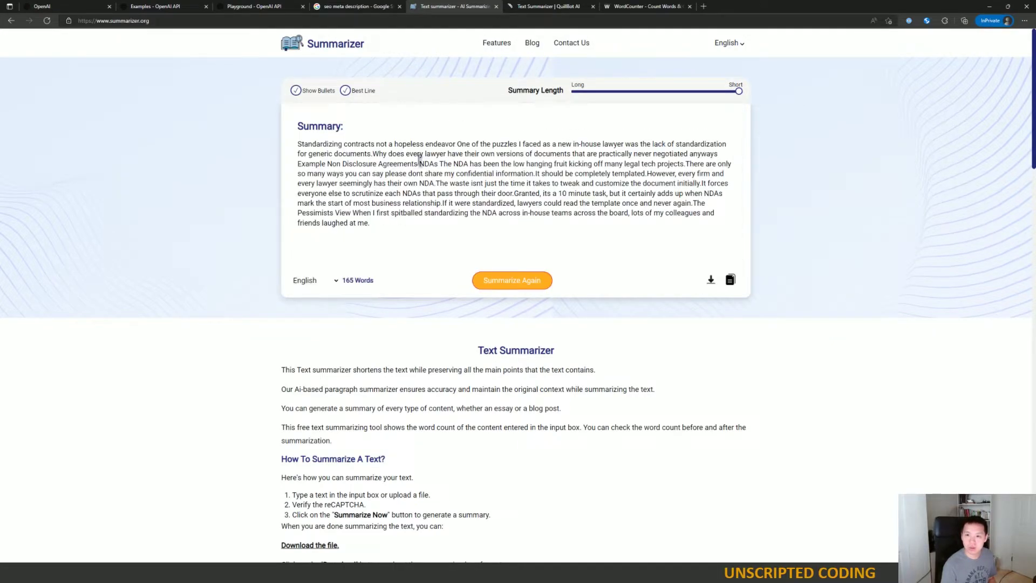
drag(420, 157, 521, 215)
Switch to QuillBot's Summarizer, paste the article, and generate a Paragraph summary at the shortest summary length
click(534, 8)
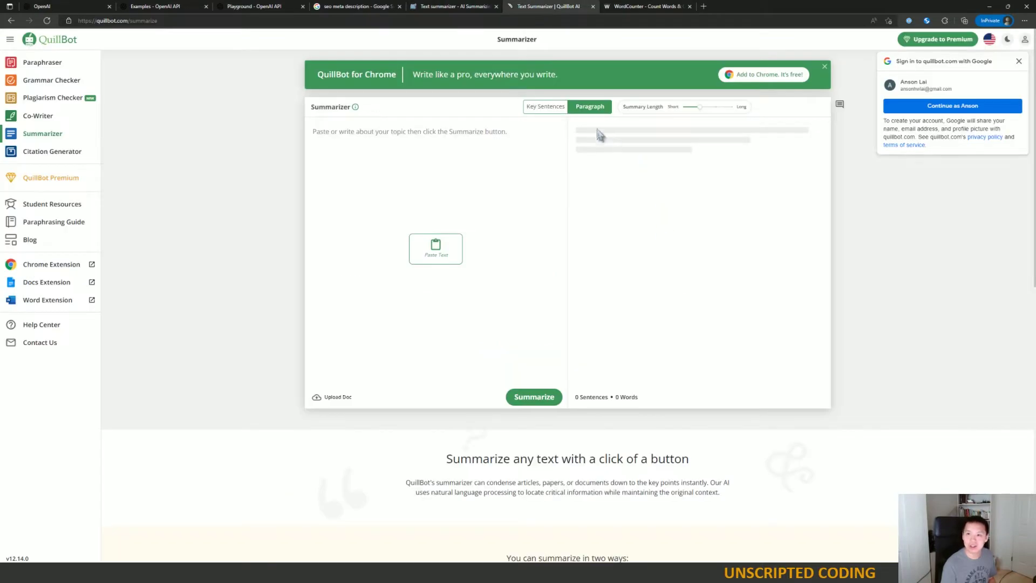
click(441, 153)
key(ctrl+v)
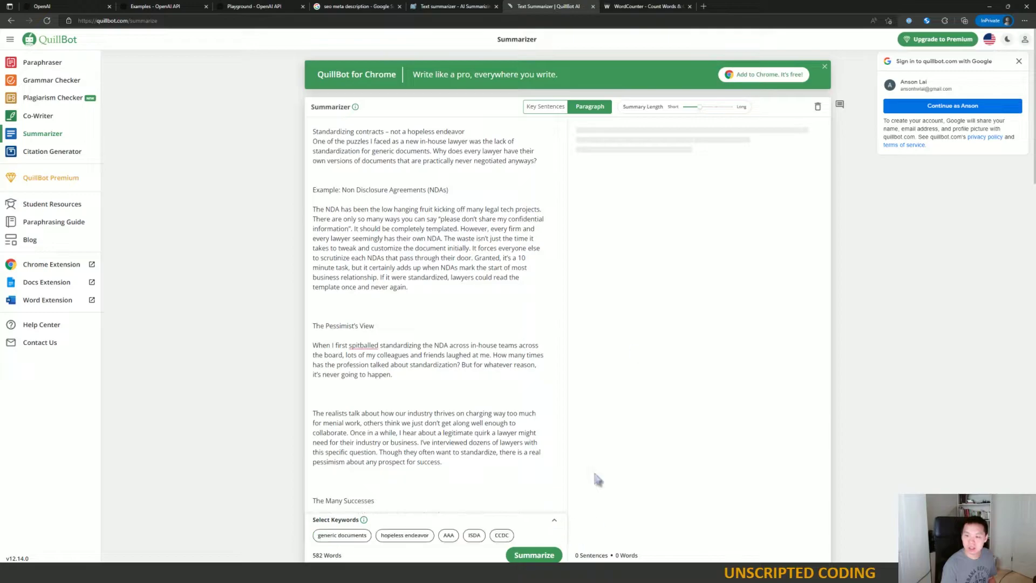
drag(704, 108, 665, 112)
click(529, 555)
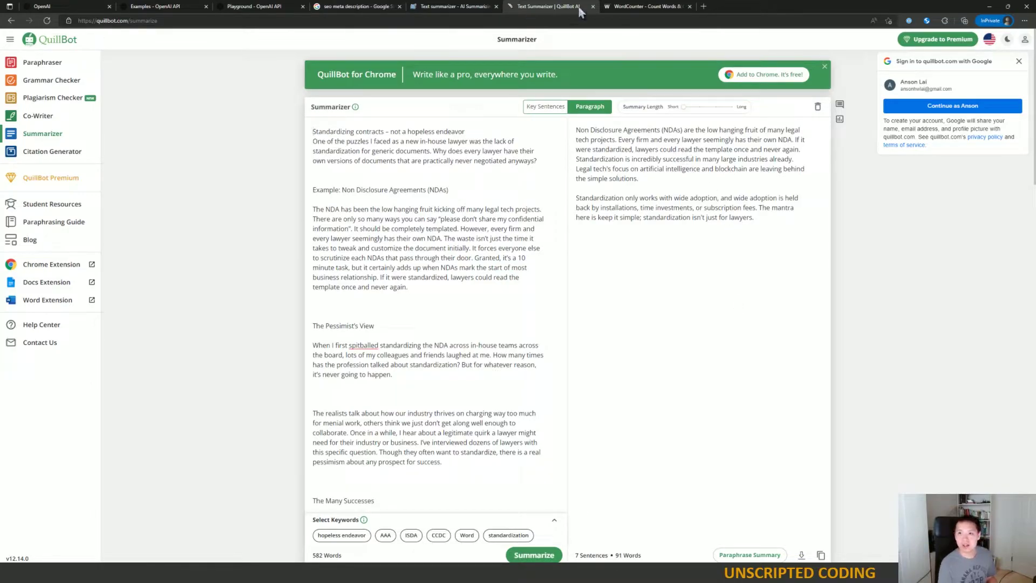
Return to the OpenAI Playground, delete the previous summary below the Tl;dr line, and generate a new one
click(157, 7)
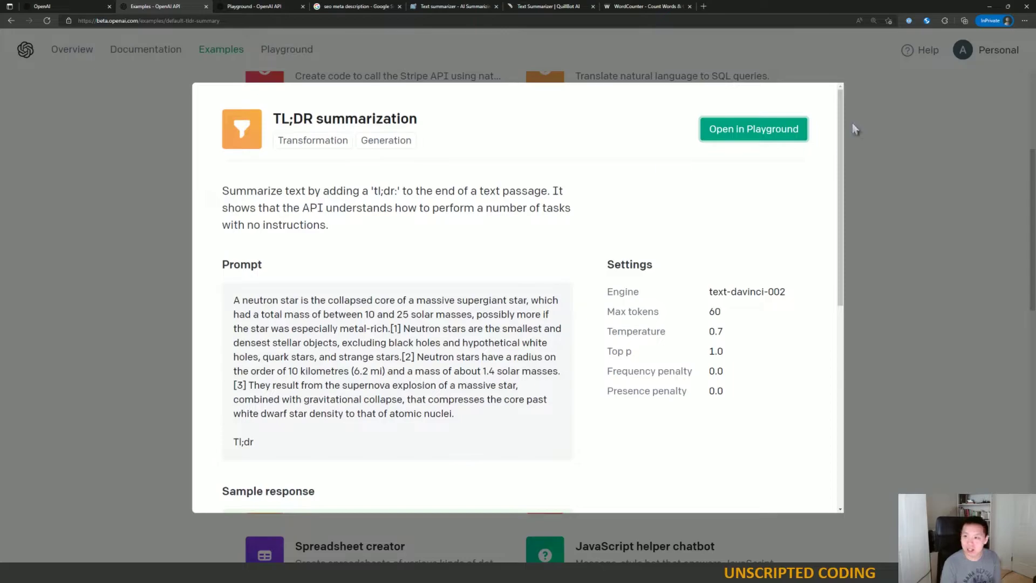
click(253, 7)
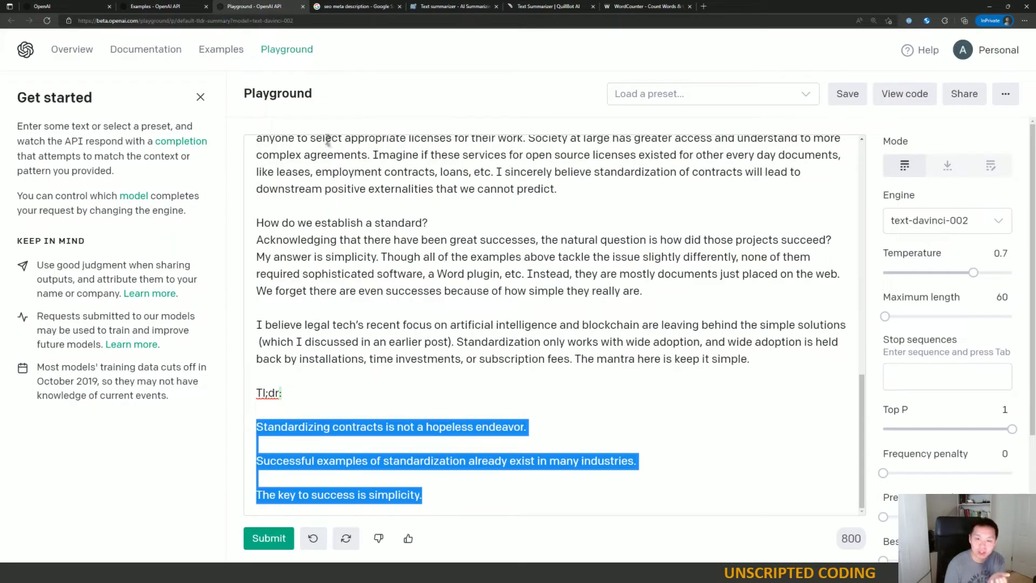
click(318, 398)
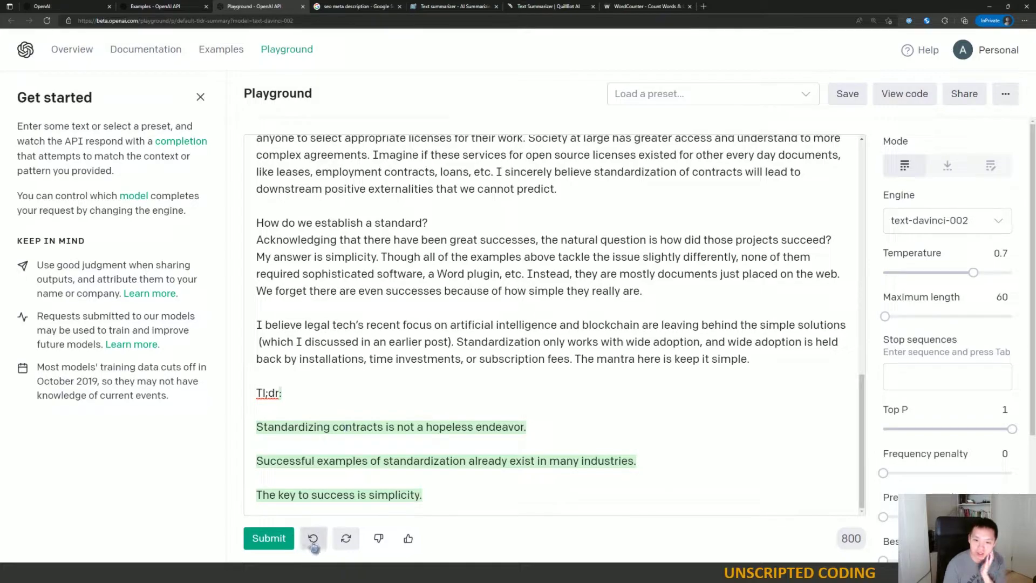
click(268, 538)
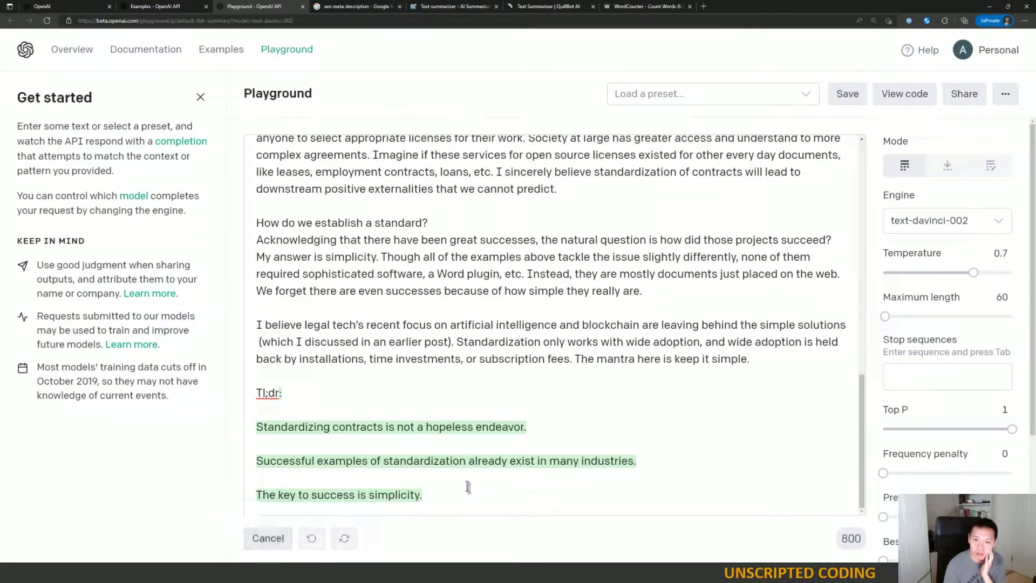
drag(511, 425, 285, 334)
key(BackSpace)
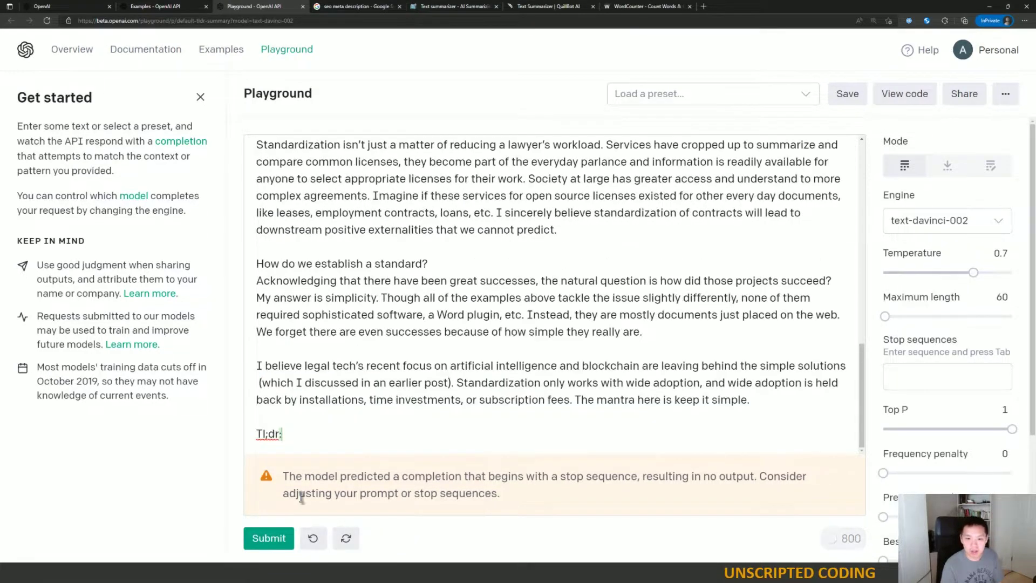
click(269, 538)
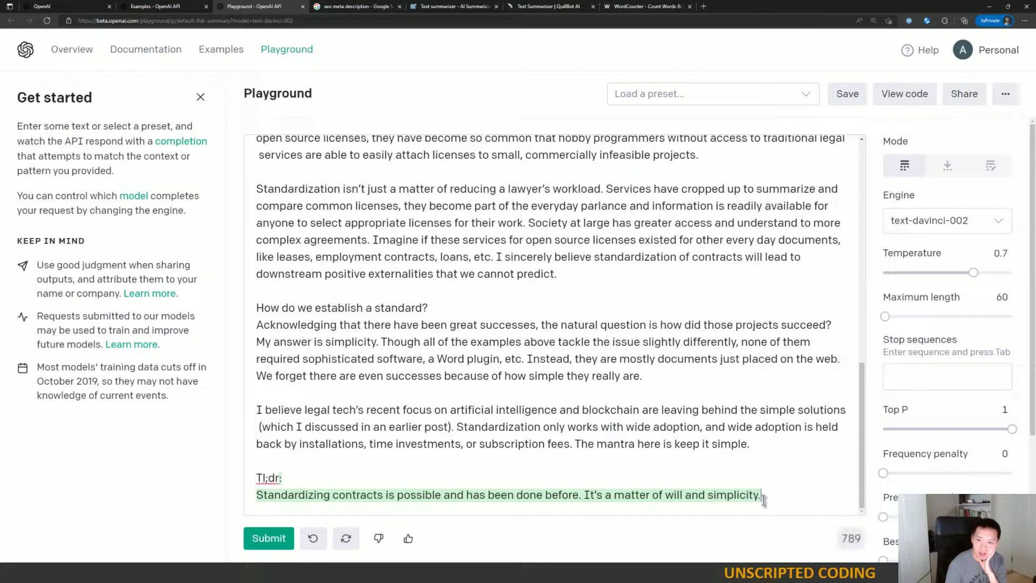
Return to the OpenAI examples list and open the "Summarize for a 2nd grader" example in the Playground
drag(794, 497, 748, 495)
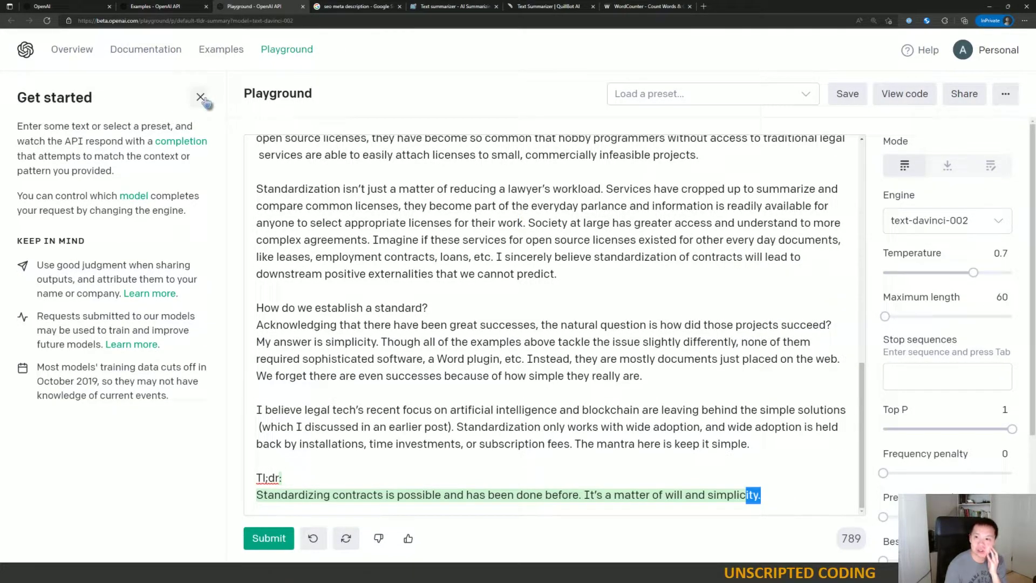
key(ctrl+shift+Tab)
click(900, 123)
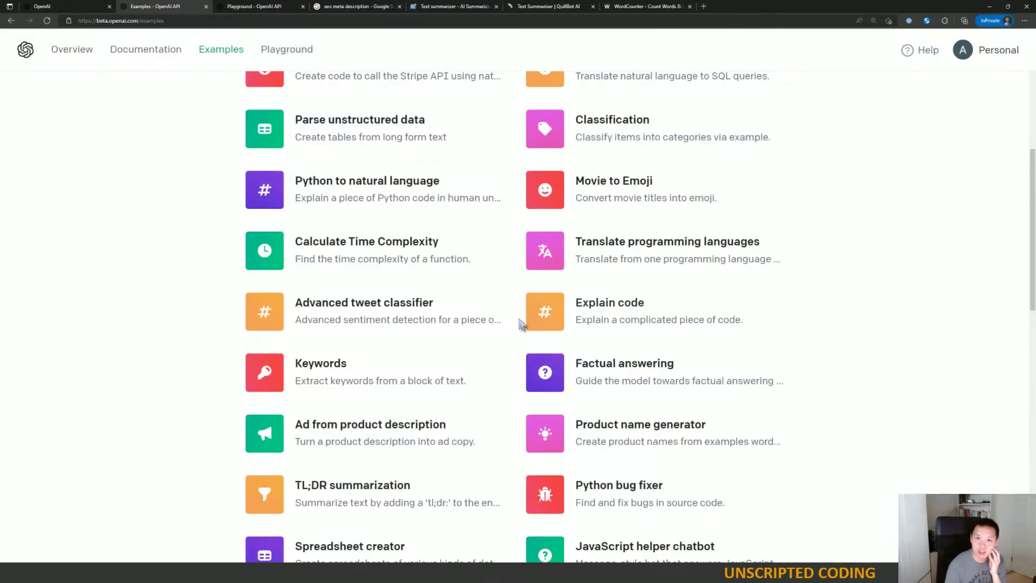
scroll(371, 224, up, 5)
click(331, 264)
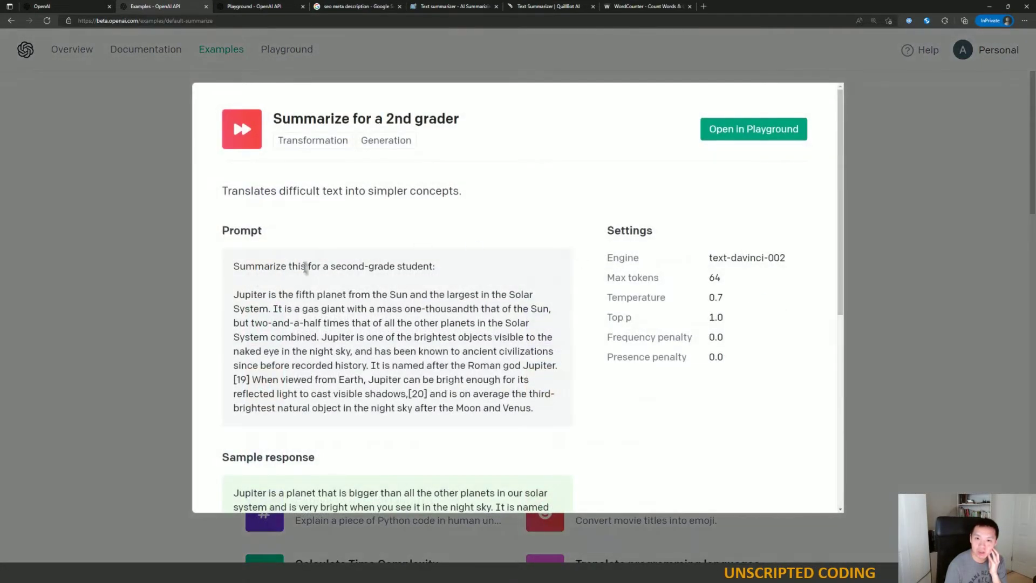
click(718, 132)
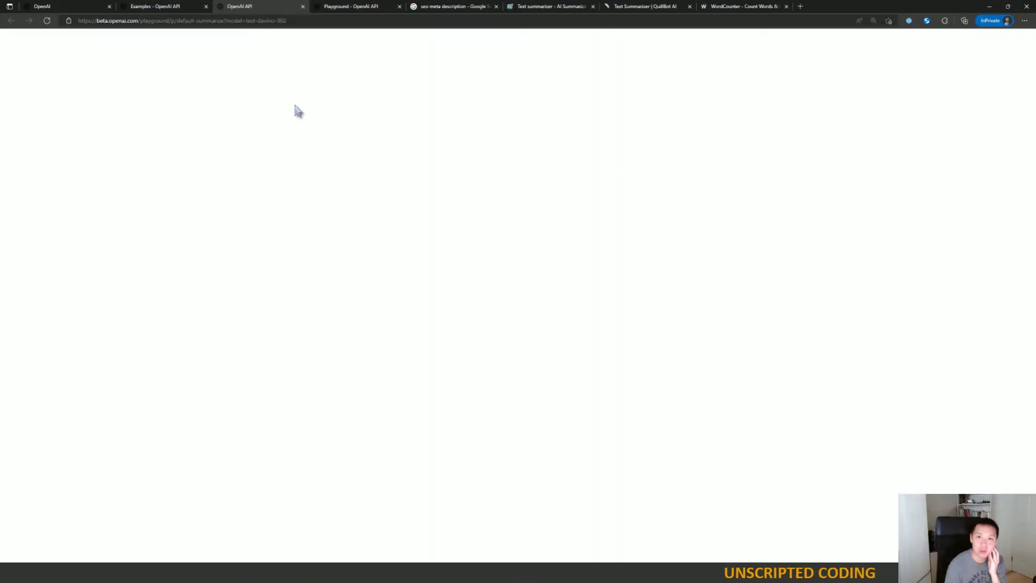
Replace the sample Jupiter passage in the prompt with the copied contract standardization article
drag(622, 290, 261, 190)
key(ctrl+v)
scroll(479, 271, up, 15)
Reword the prompt's instruction to "Summarize this in 155 characters or less:" and generate a summary of the article
drag(485, 155, 345, 154)
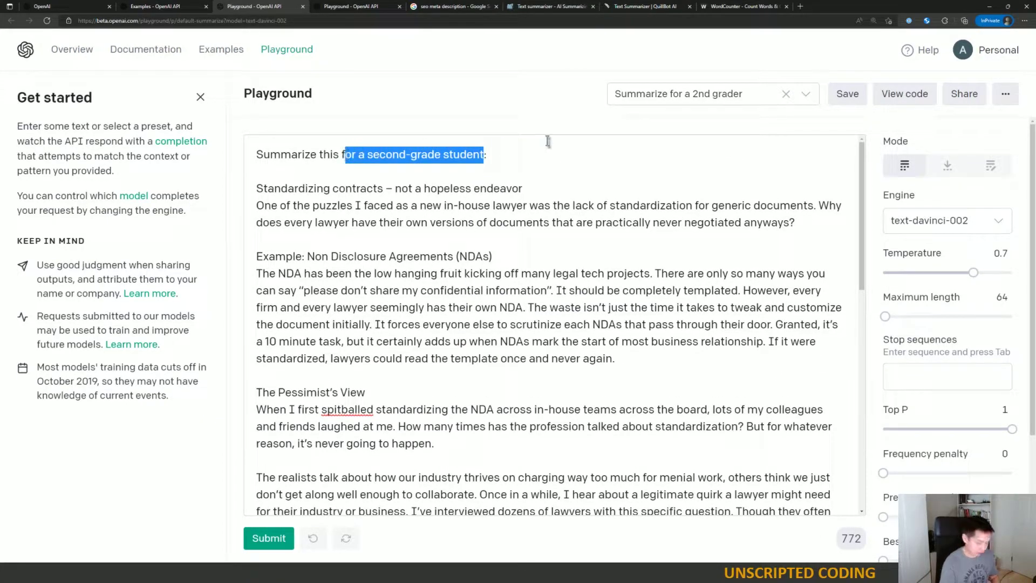
key(BackSpace)
key(BackSpace)
text(in 155)
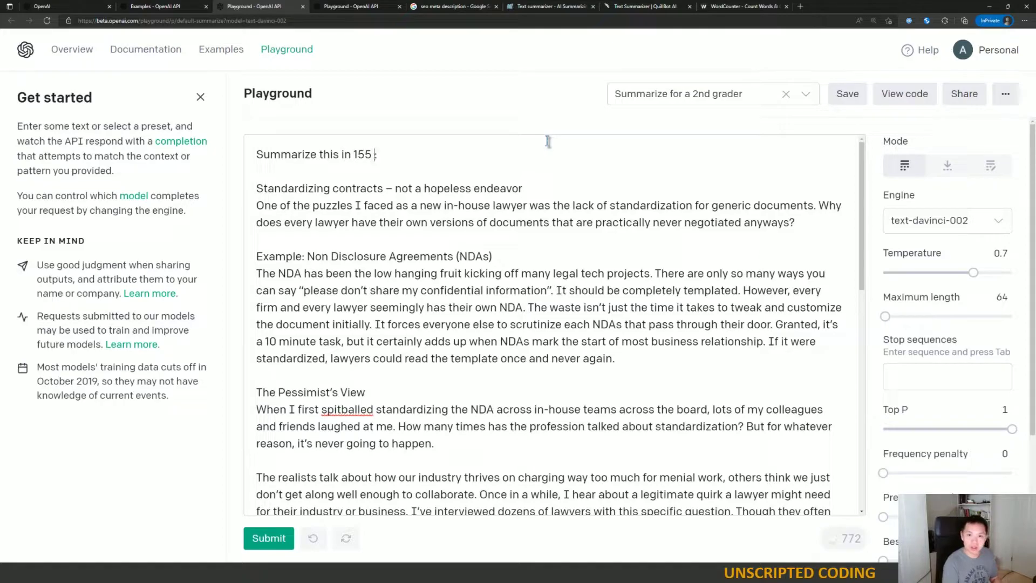
text( characters or less)
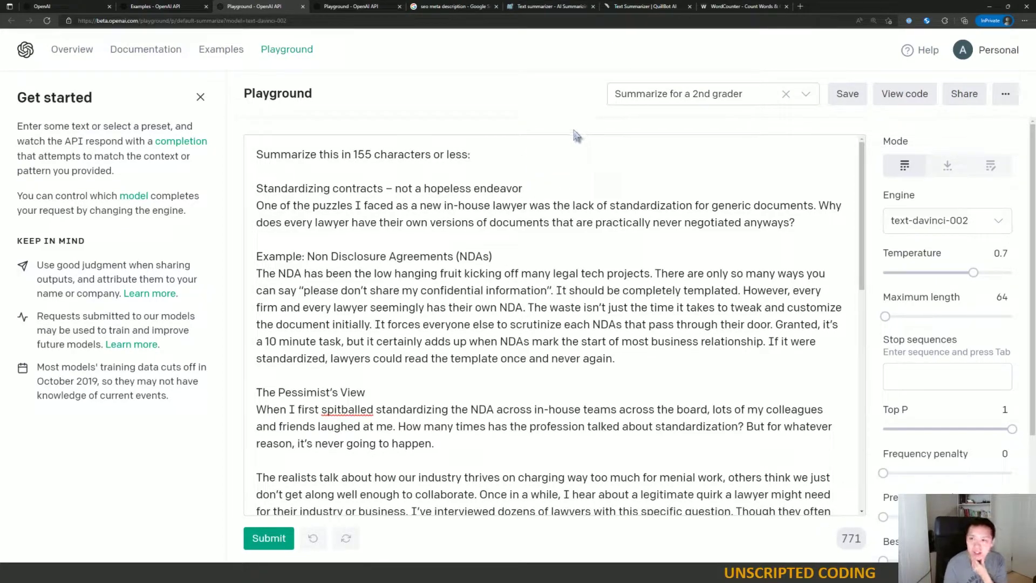
scroll(356, 452, down, 5)
scroll(357, 452, down, 5)
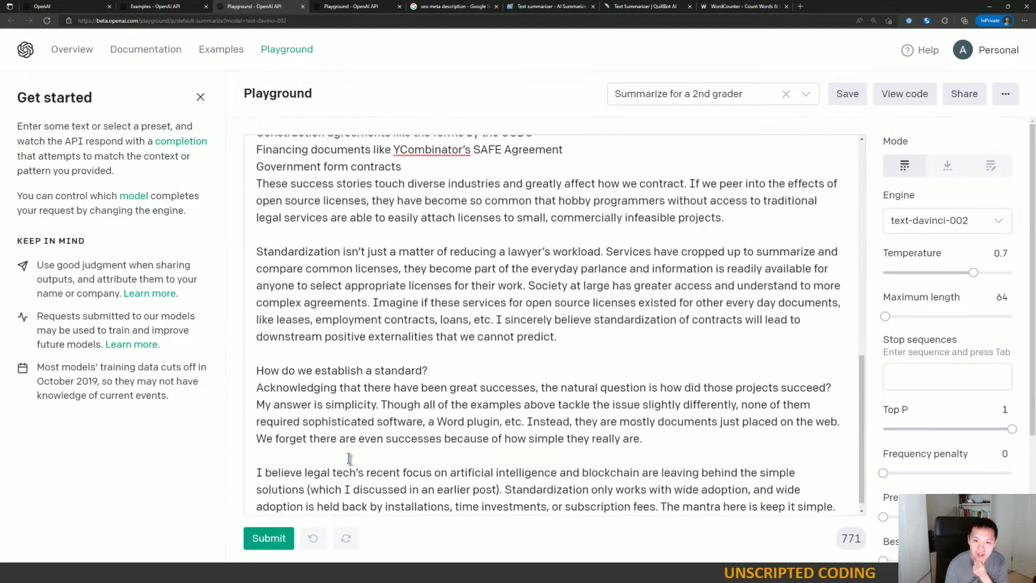
click(269, 538)
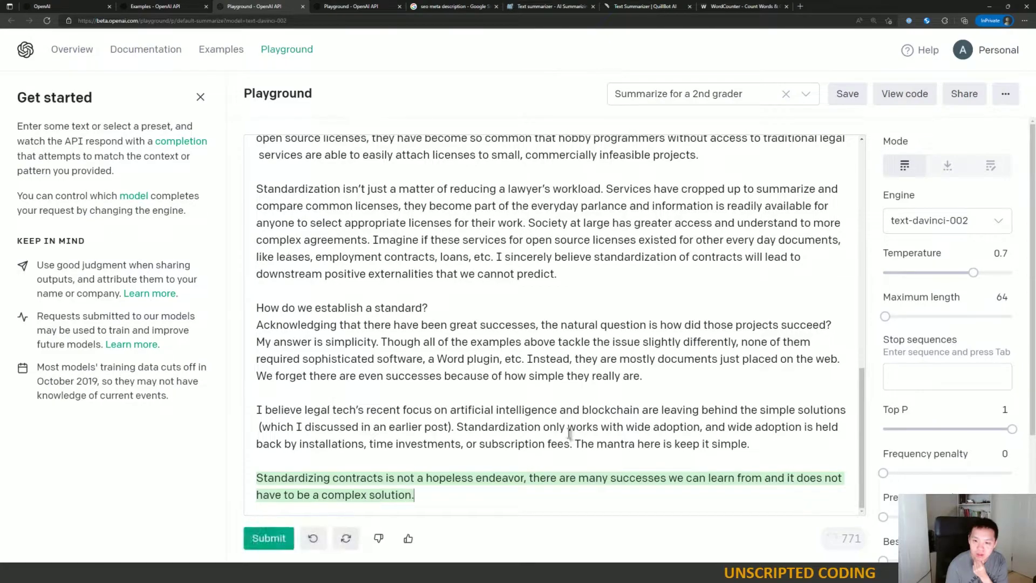
Copy the generated summary into WordCounter in place of the old text to check its character count, and return to the Playground
drag(856, 493, 251, 479)
key(ctrl+c)
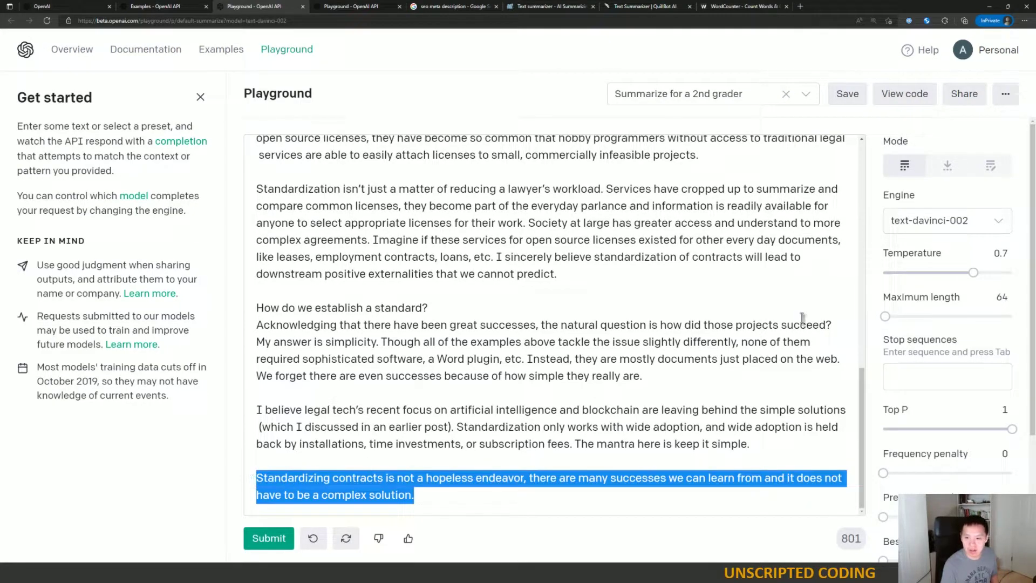
click(741, 6)
click(430, 176)
key(ctrl+a)
key(ctrl+v)
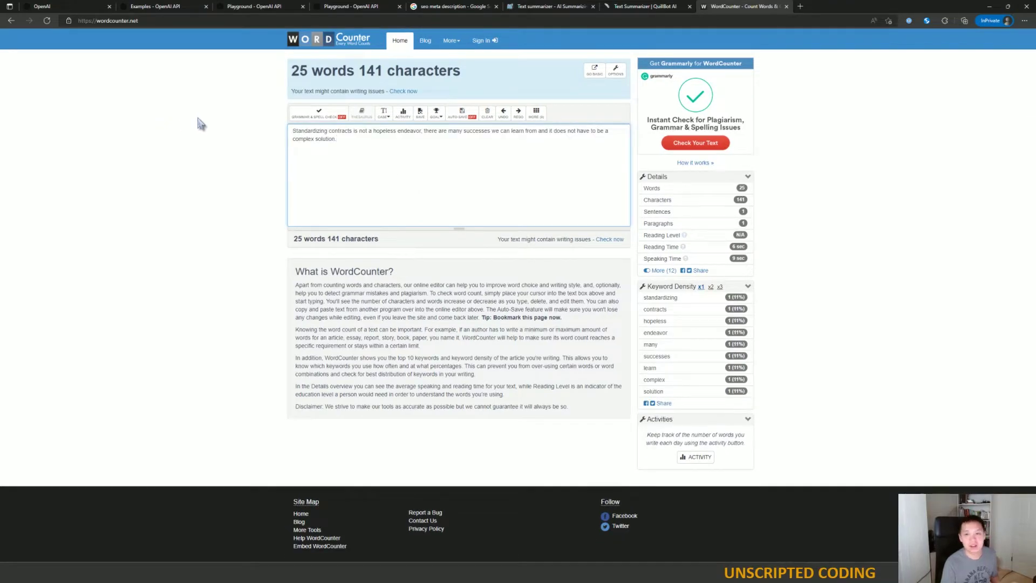
click(118, 9)
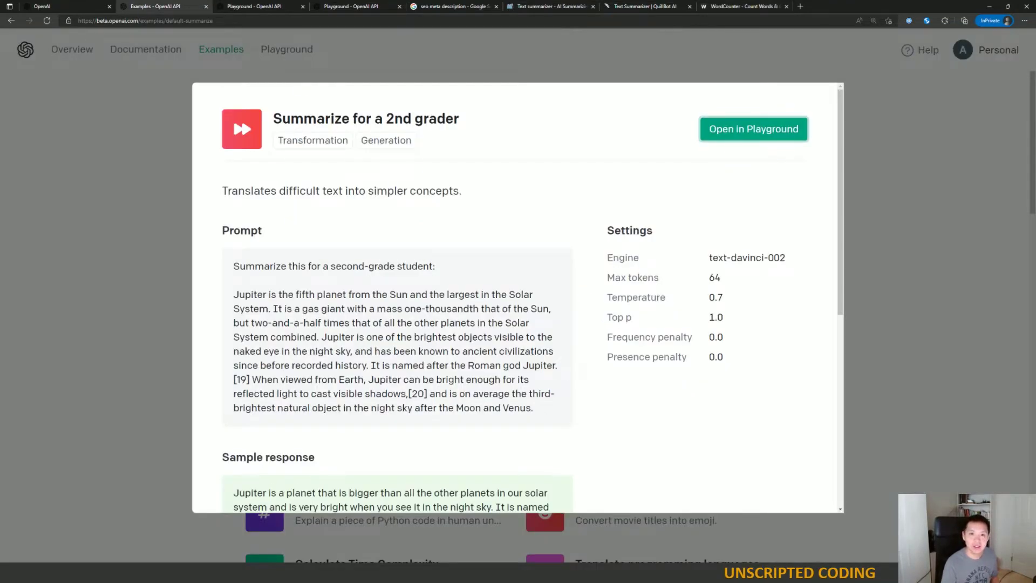
click(254, 6)
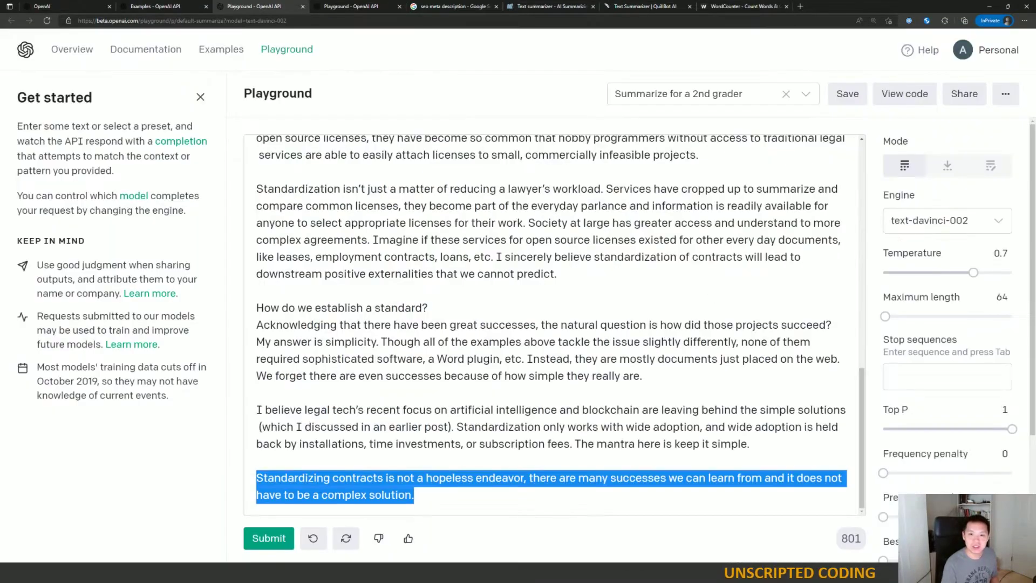
click(489, 482)
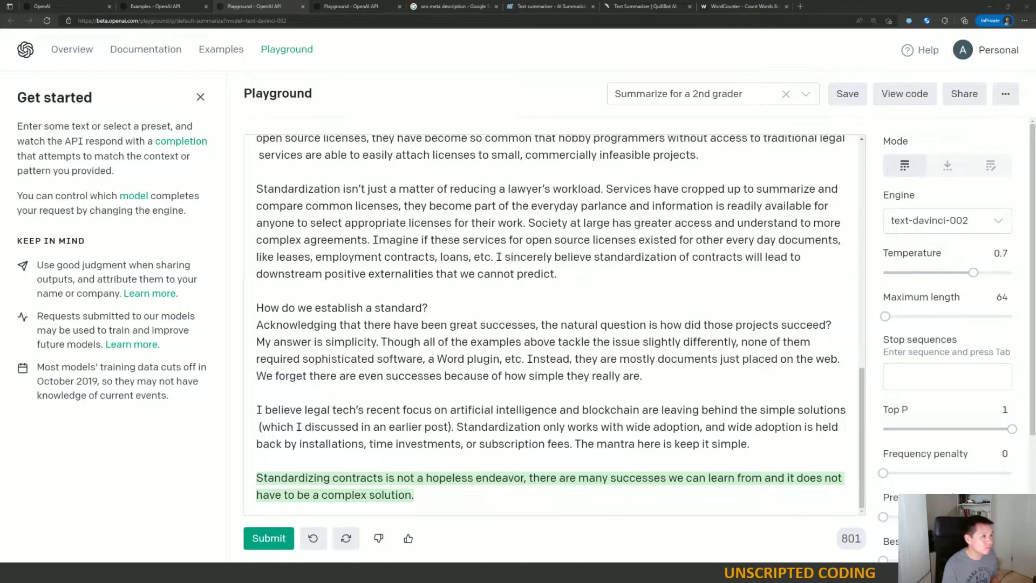
Switch to WordPress, preview the "How can web formatting change contracts?" post in a new tab, and copy its full text from the title on
key(alt+Tab)
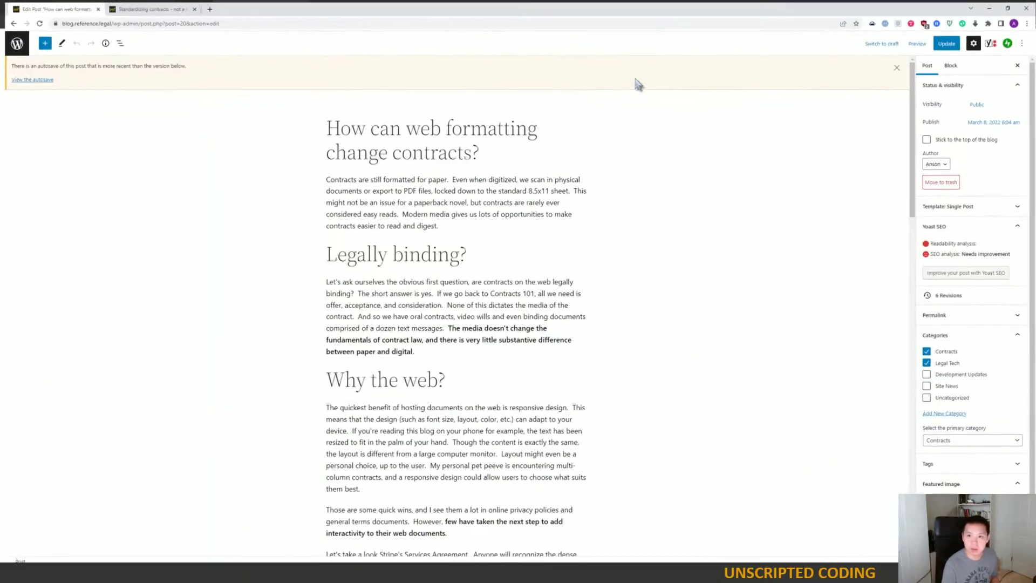
click(918, 42)
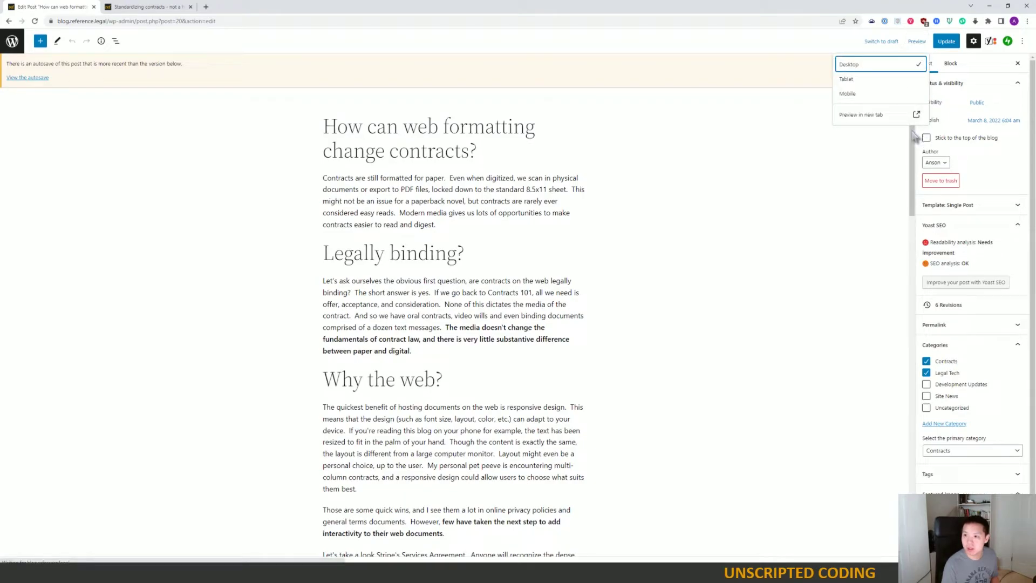
click(880, 115)
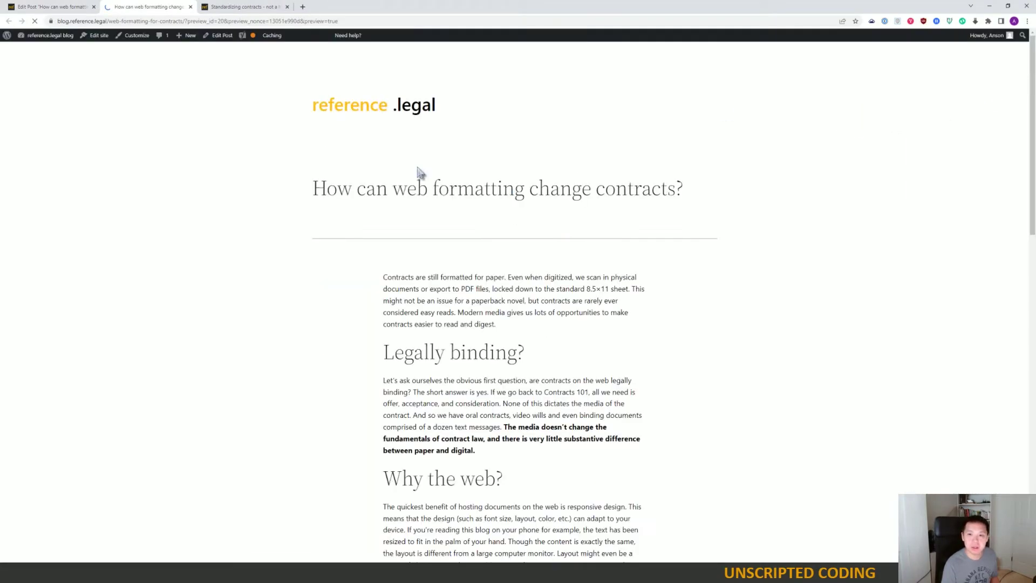
drag(312, 186, 645, 374)
scroll(642, 376, down, 15)
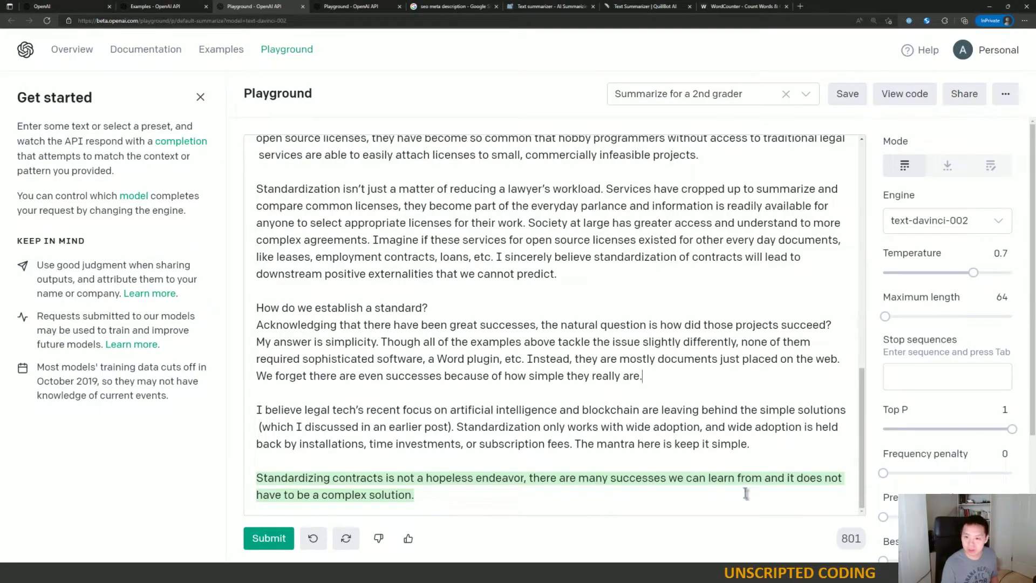
Replace the old article and summary in the Playground prompt with the copied web formatting post, and generate a summary
drag(469, 495, 386, 409)
drag(322, 311, 244, 200)
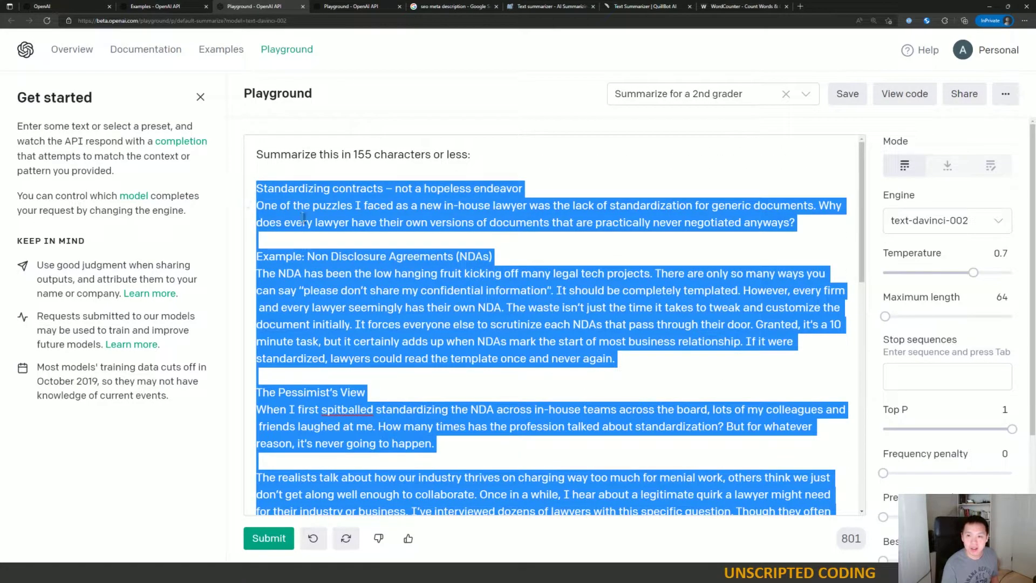
key(ctrl+v)
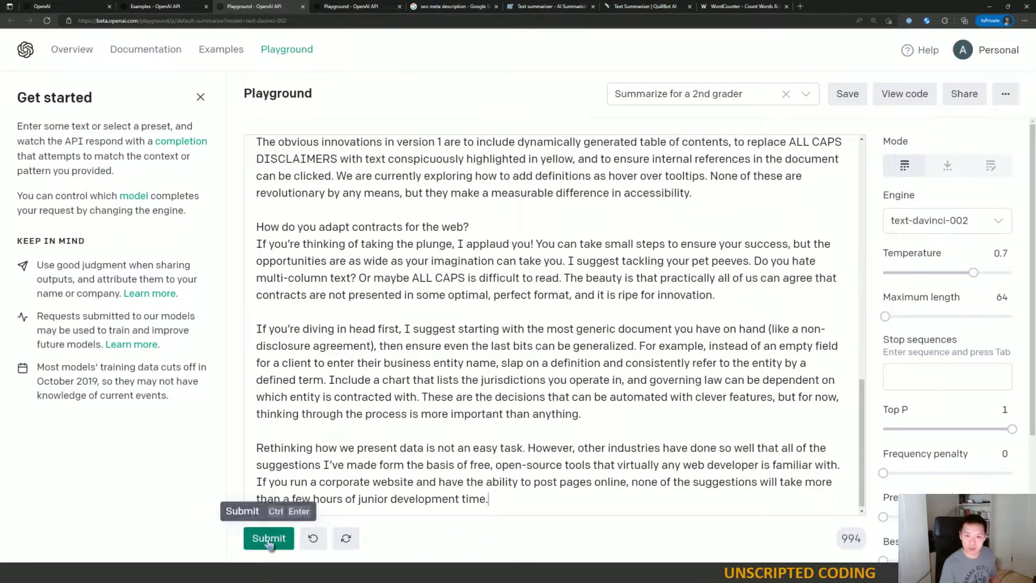
scroll(567, 455, up, 15)
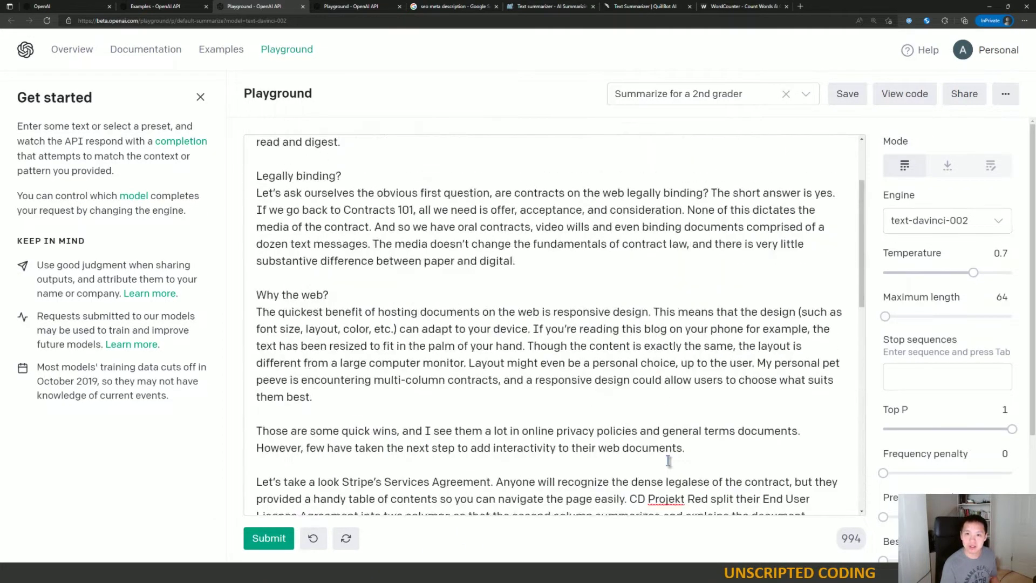
scroll(654, 435, down, 15)
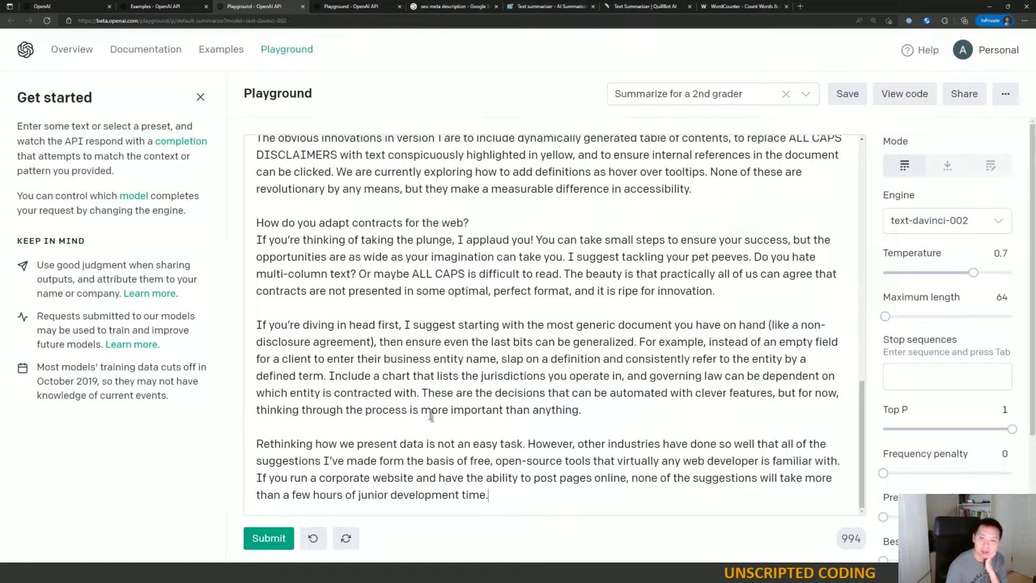
click(278, 541)
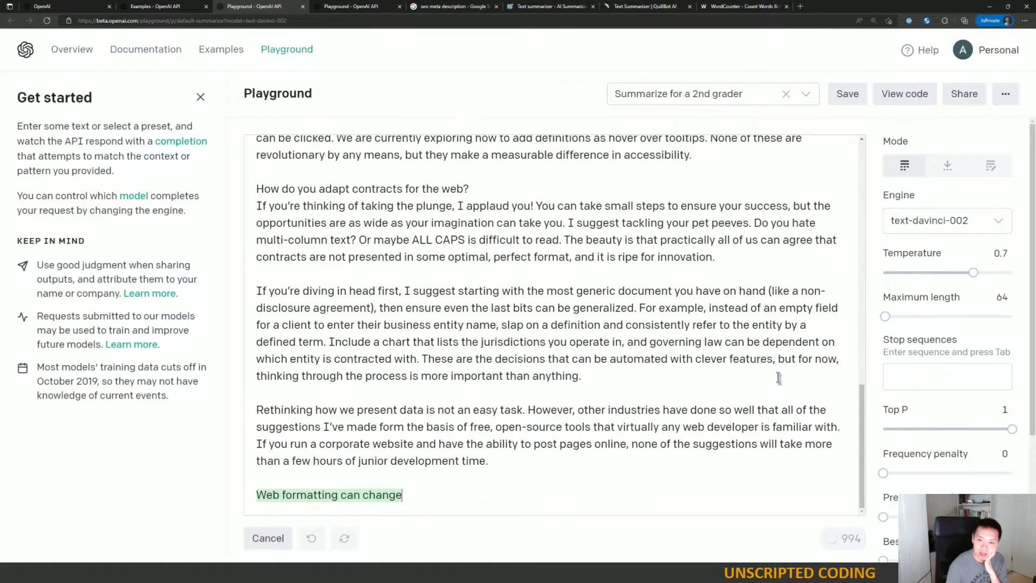
Check the character count of the web formatting summary by pasting it into WordCounter, and return to the Playground
drag(788, 494, 256, 495)
key(ctrl+c)
key(ctrl+9)
key(ctrl+a)
key(ctrl+v)
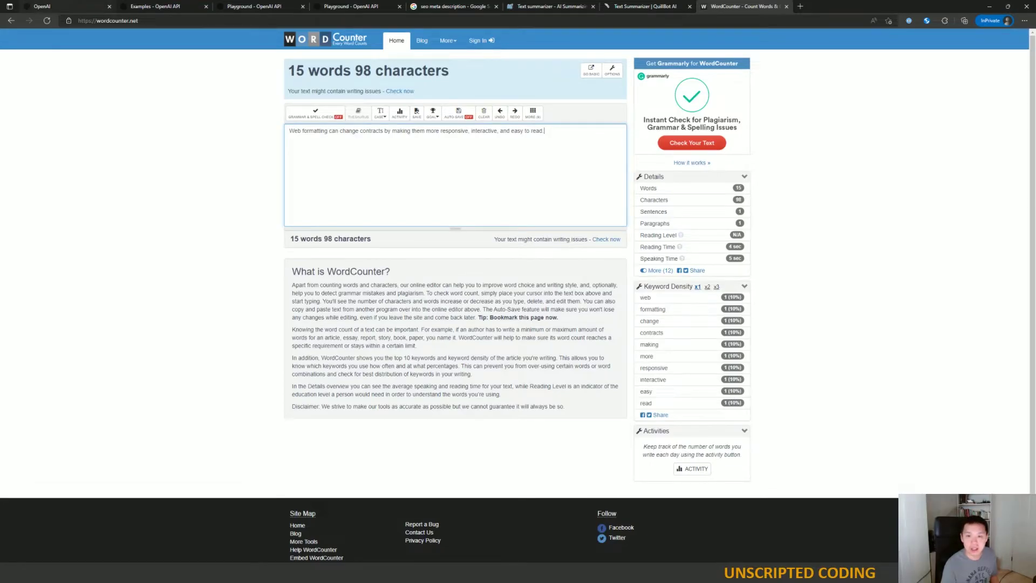
click(70, 6)
click(156, 6)
key(ctrl+Tab)
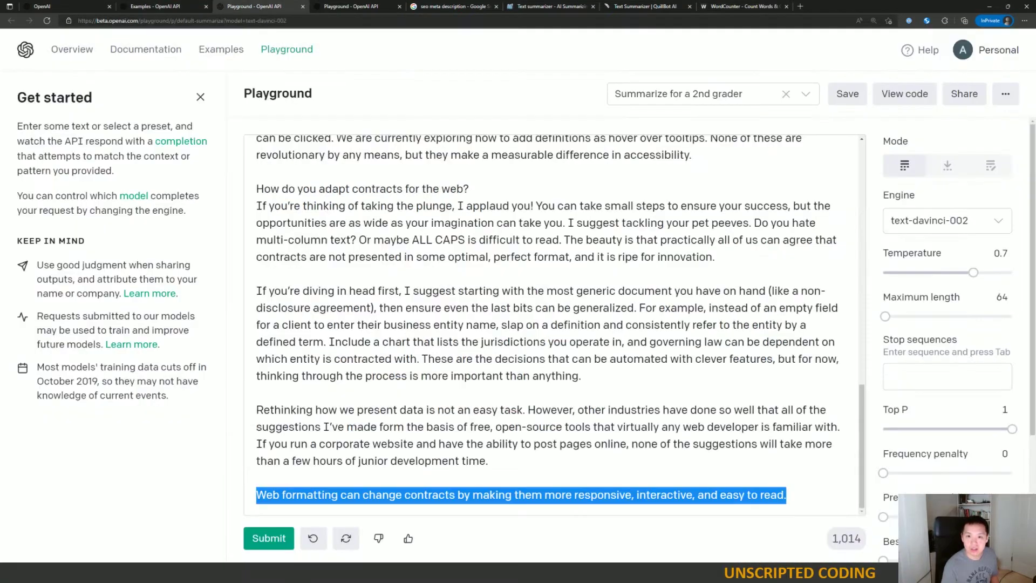
click(457, 494)
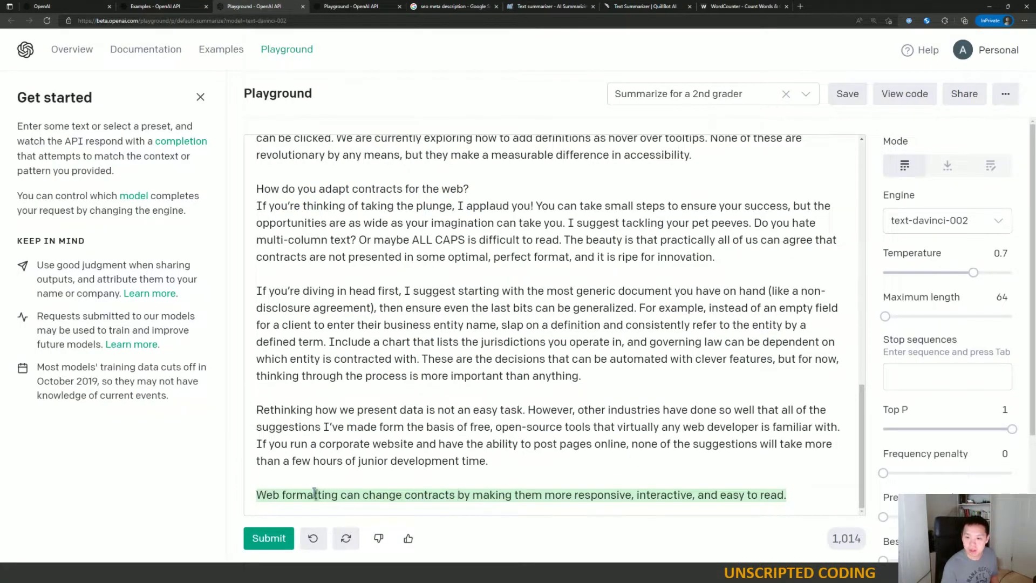
Change the length limit in the prompt's instruction to "145 to 155 characters" and submit the prompt
drag(787, 494, 303, 494)
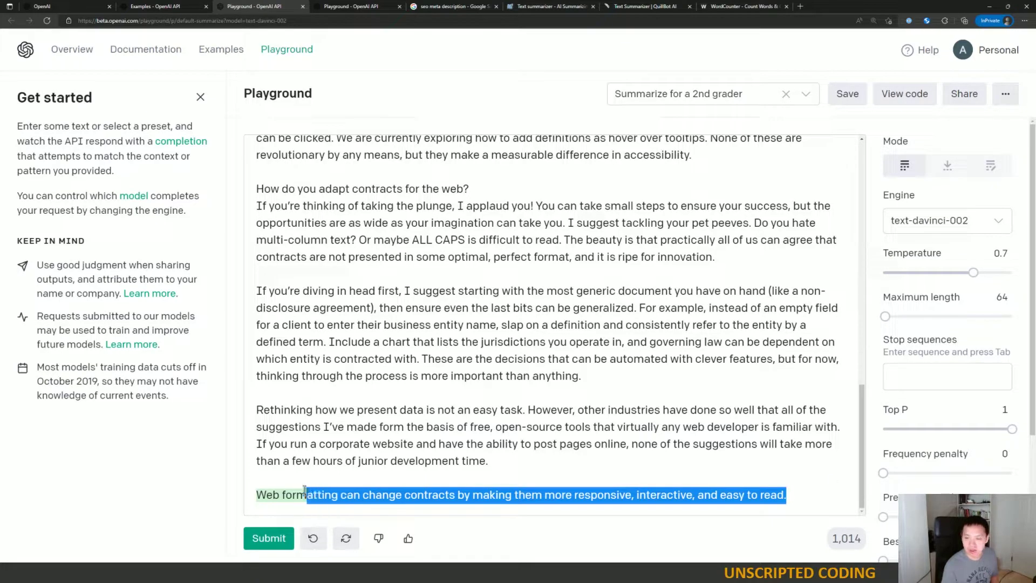
scroll(615, 408, up, 5)
scroll(616, 407, up, 3)
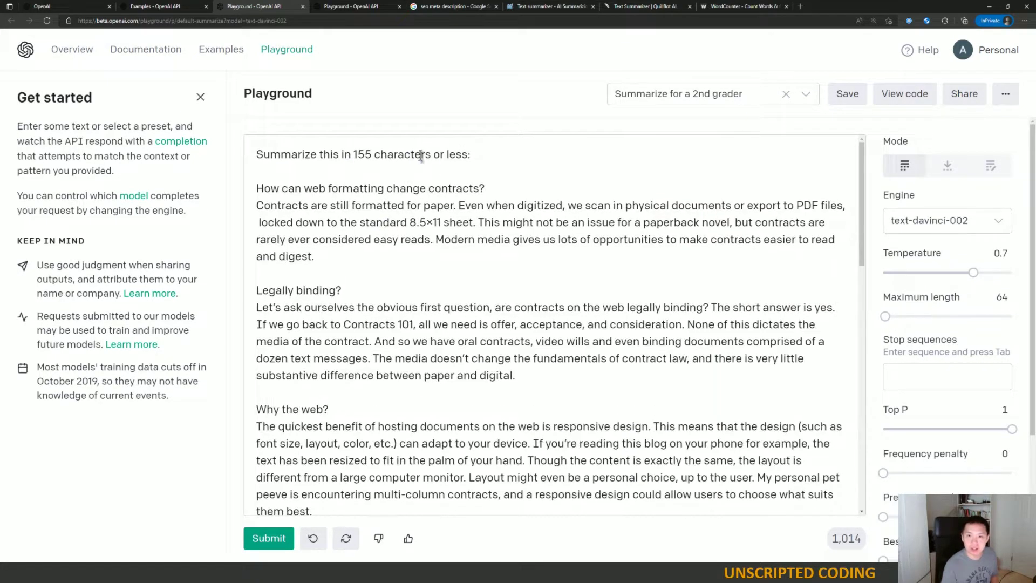
drag(467, 154, 366, 154)
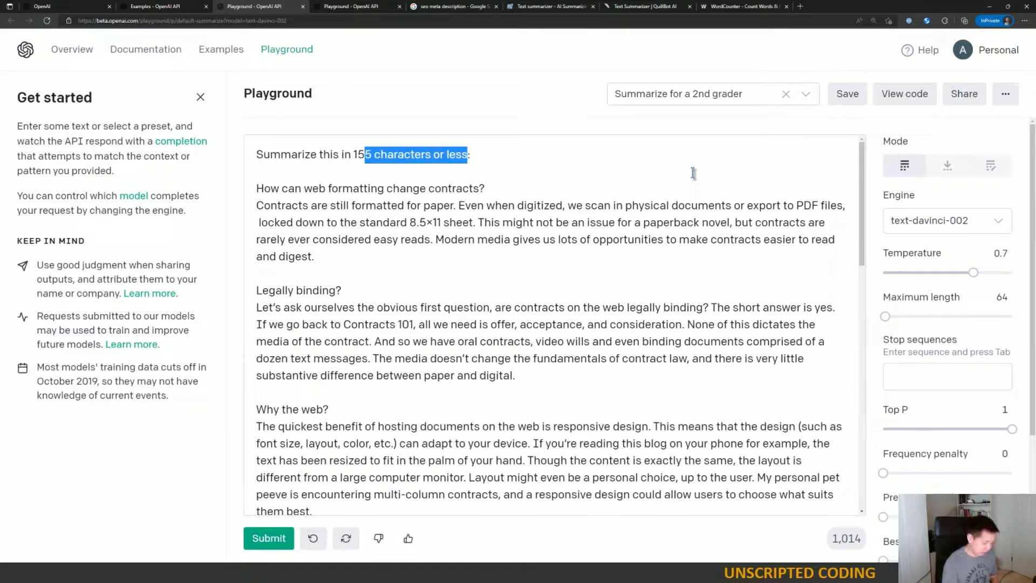
key(BackSpace)
text(45)
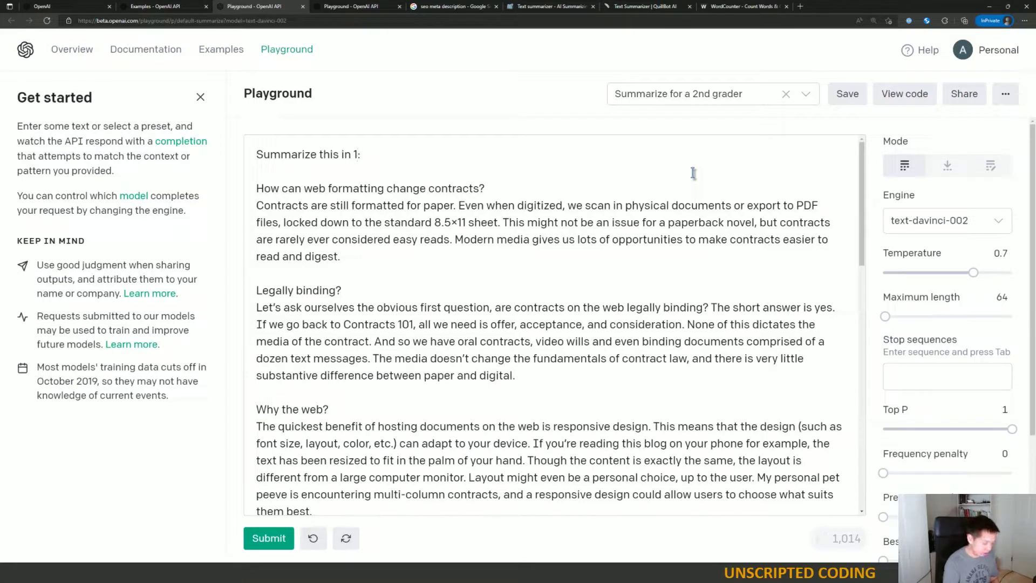
text( to 155 characters)
key(ctrl+Return)
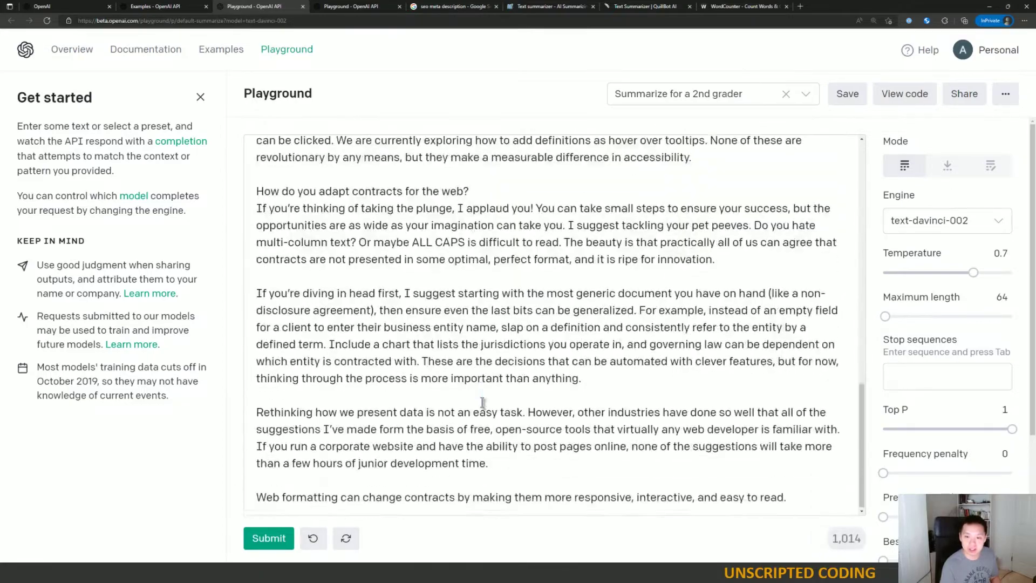
click(264, 538)
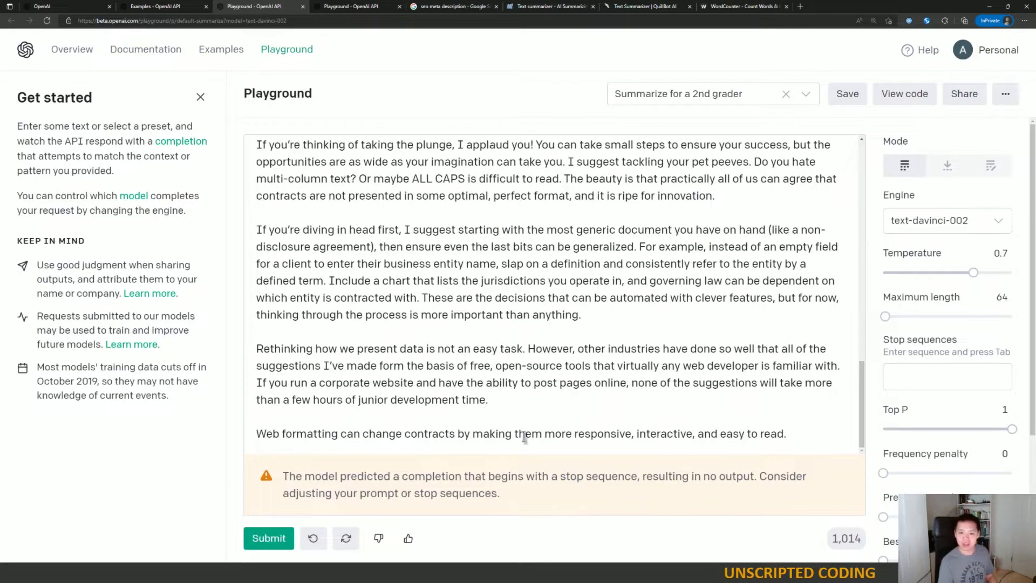
Delete the previous summary and the blank lines after the web formatting article, and generate a new summary
drag(797, 434, 257, 435)
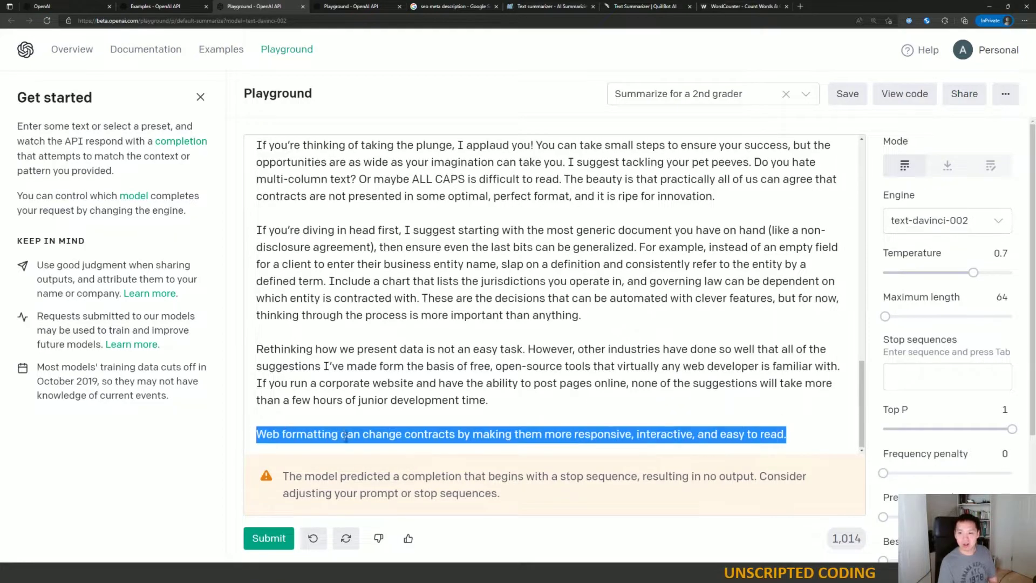
key(BackSpace)
key(BackSpace)
key(BackSpace)
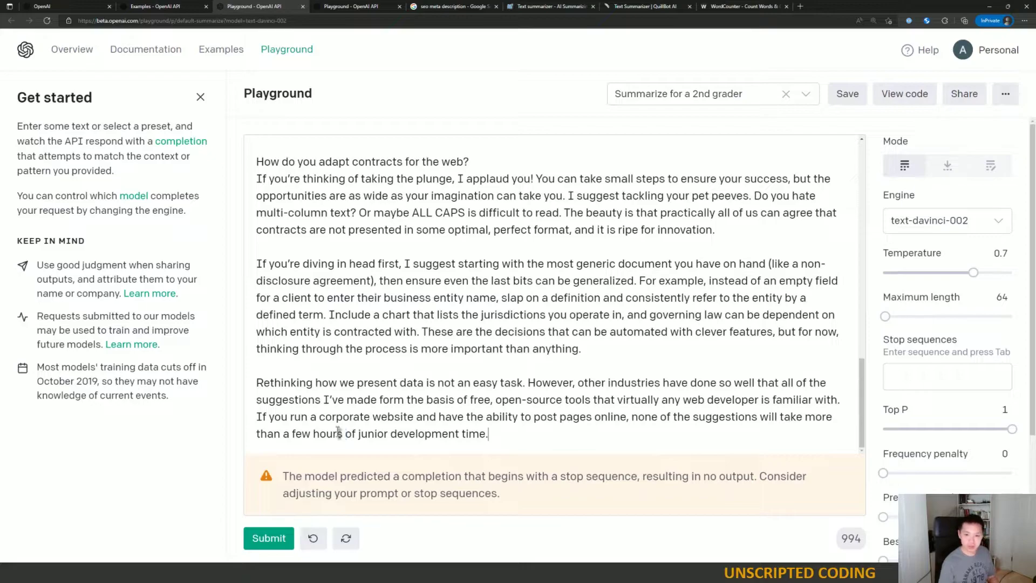
click(265, 539)
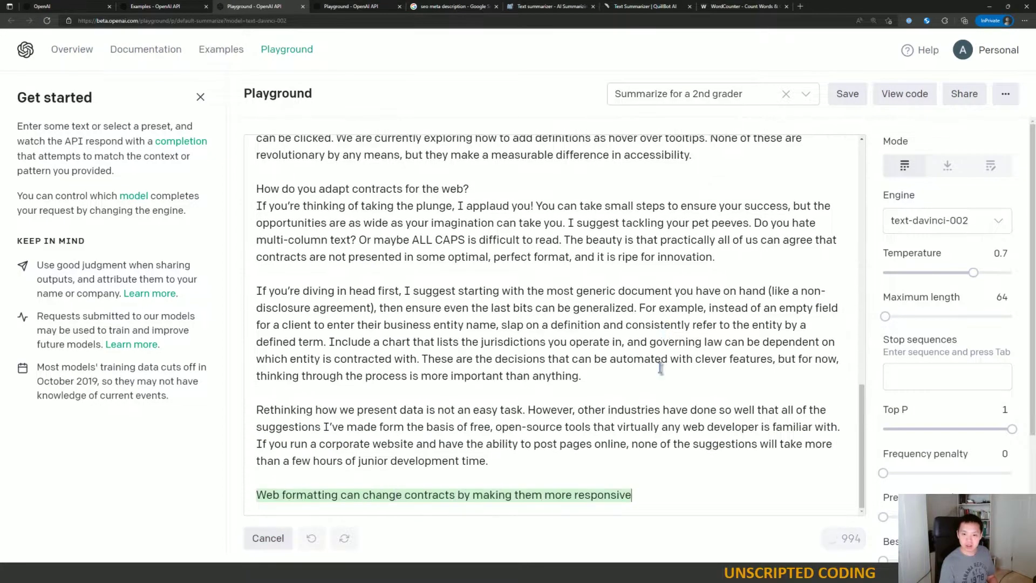
Check the character count of the newly generated web formatting summary by pasting it into WordCounter, and return to the Playground
drag(790, 494, 441, 479)
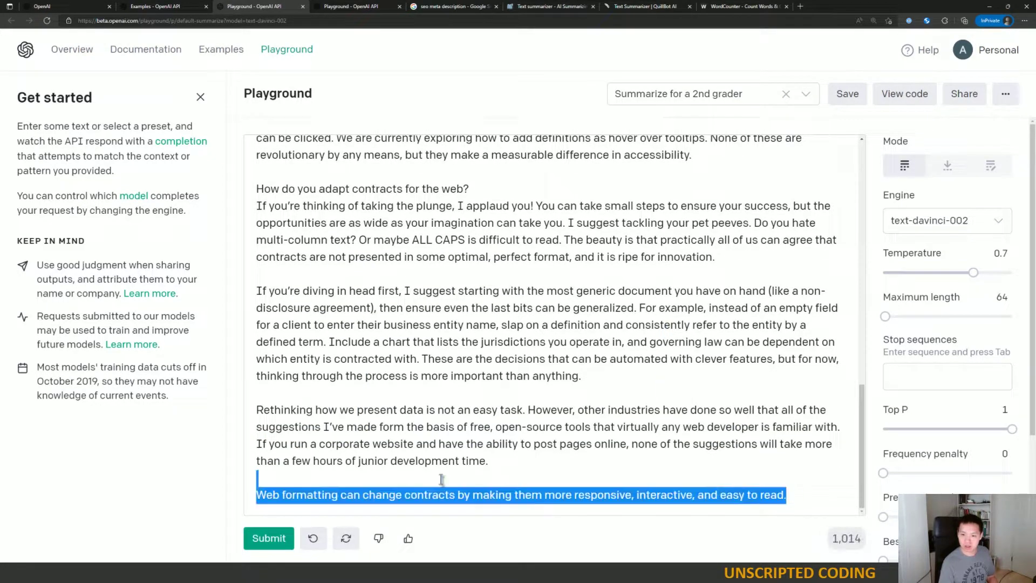
click(745, 7)
key(ctrl+a)
key(ctrl+v)
key(ctrl+a)
click(324, 144)
click(67, 7)
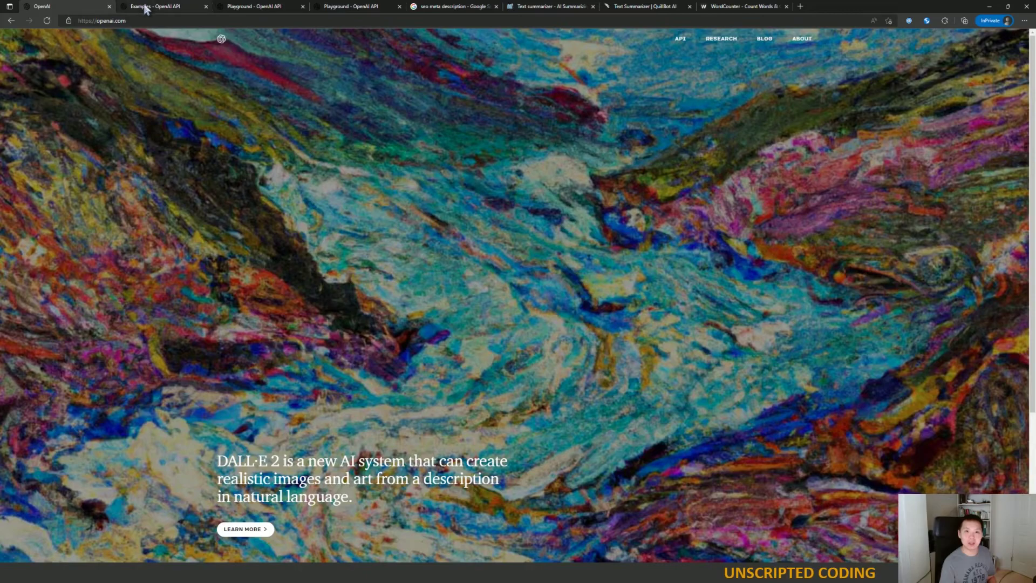
key(ctrl+Tab)
key(ctrl+Tab)
Reword the prompt's instruction to "Summarize this between 145 to 155 characters:"
scroll(397, 246, up, 10)
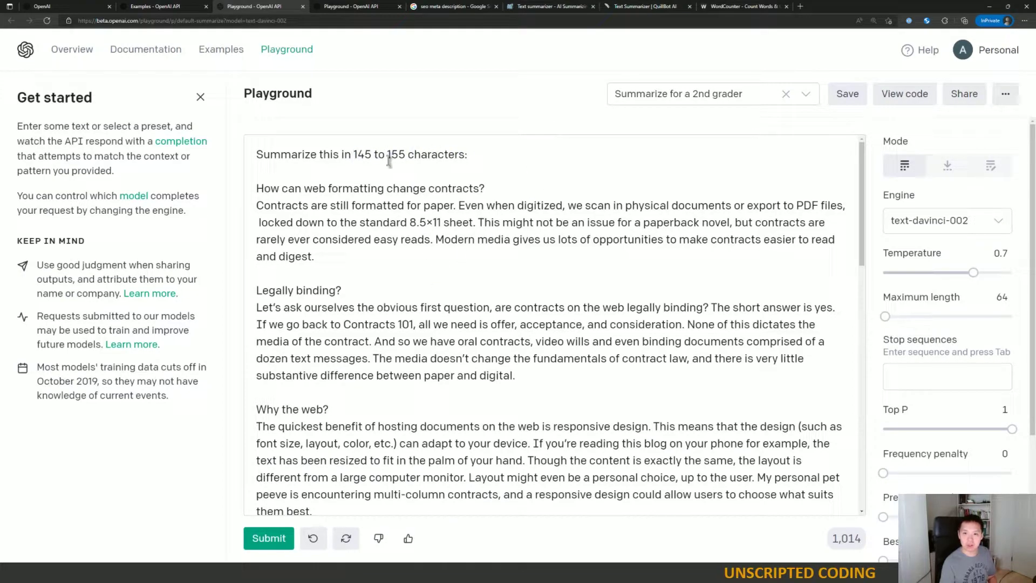
click(353, 157)
key(BackSpace)
key(BackSpace)
key(BackSpace)
text(between)
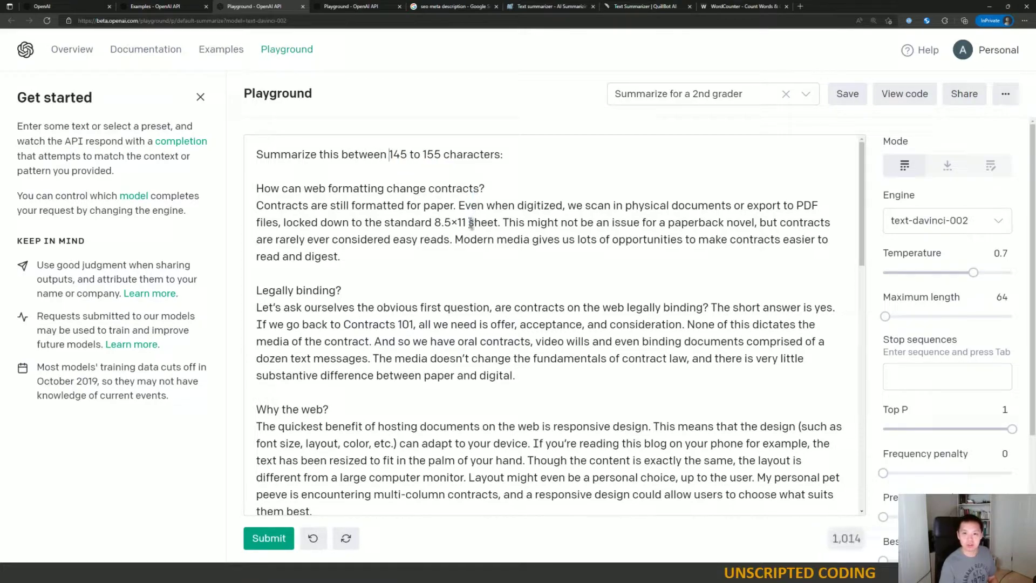
Delete the previous summary, switch the engine to text-curie-001, and generate a summary
scroll(476, 237, down, 15)
triple_click(554, 494)
key(BackSpace)
click(974, 222)
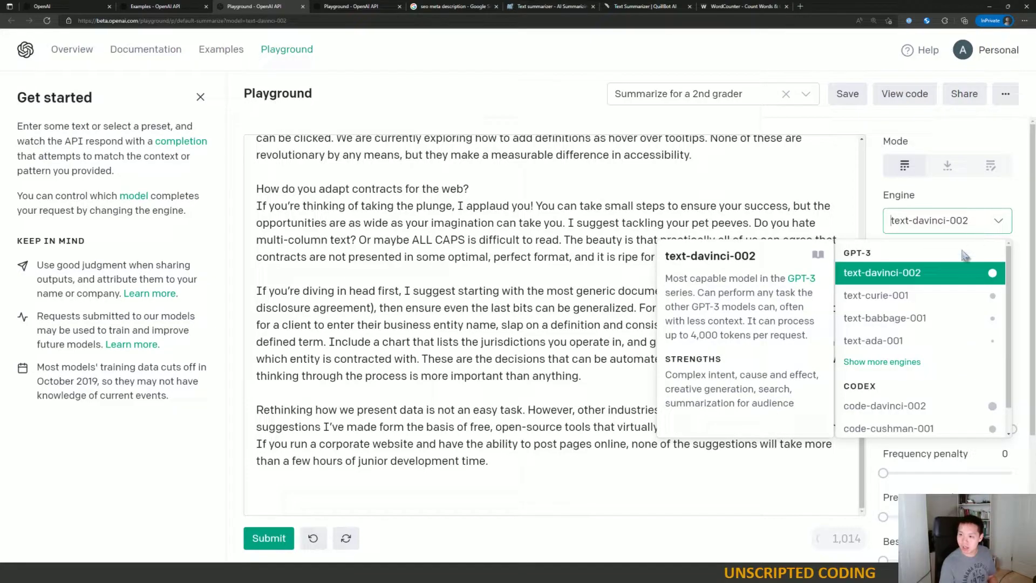
click(927, 299)
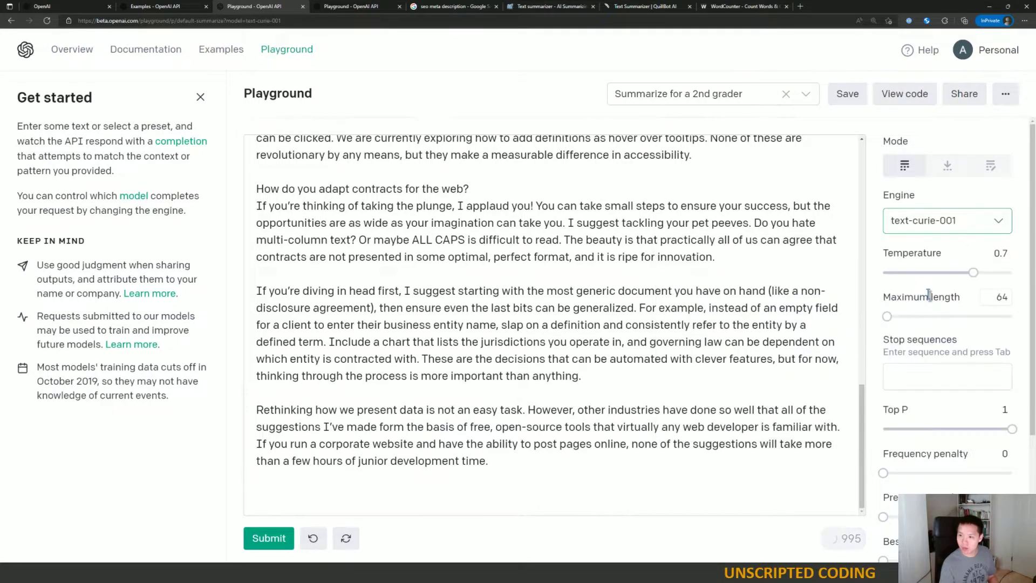
click(265, 540)
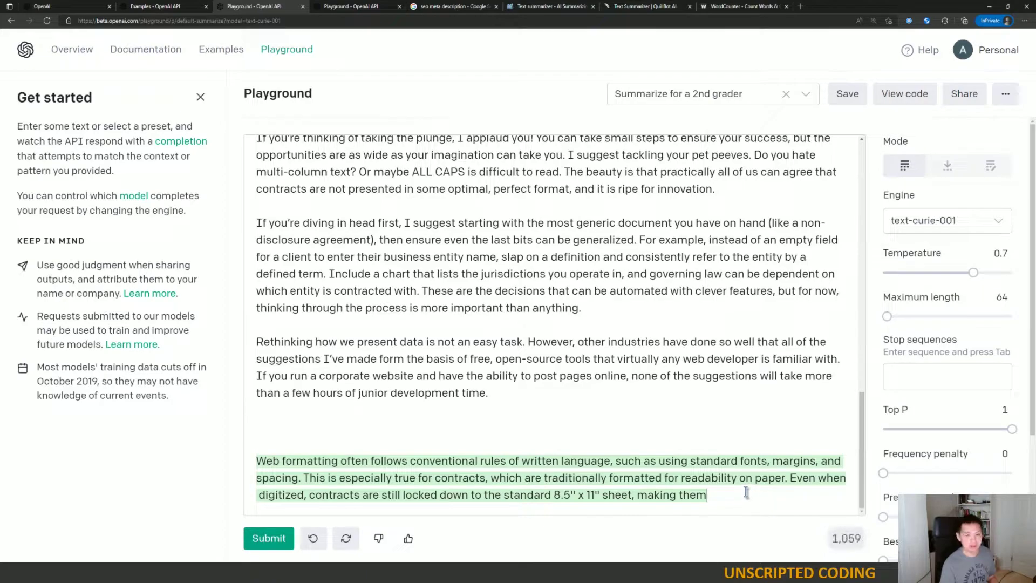
Switch the engine to text-davinci-002, remove the summary below the article, and generate another one
scroll(630, 419, up, 20)
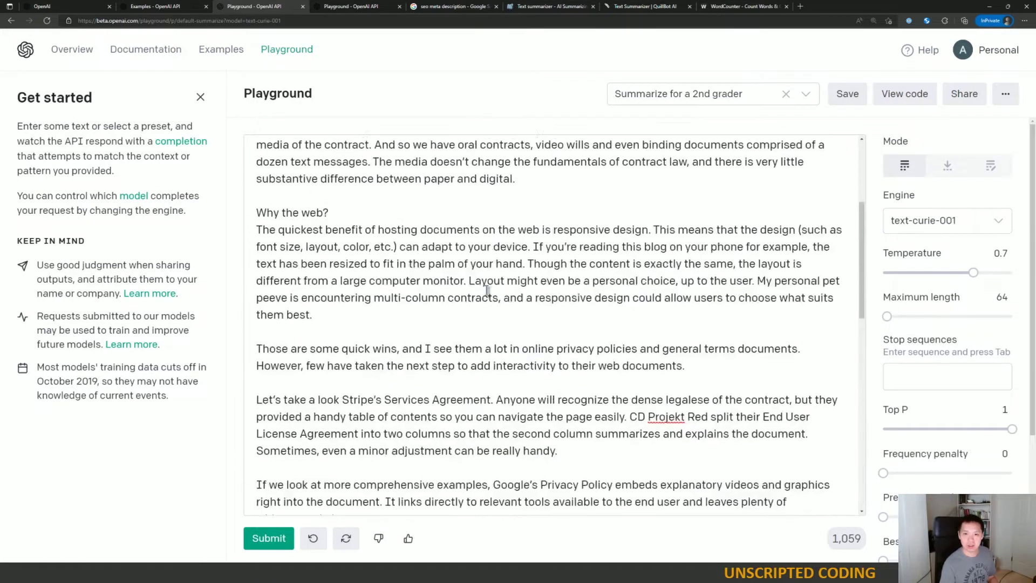
scroll(481, 303, down, 8)
click(974, 219)
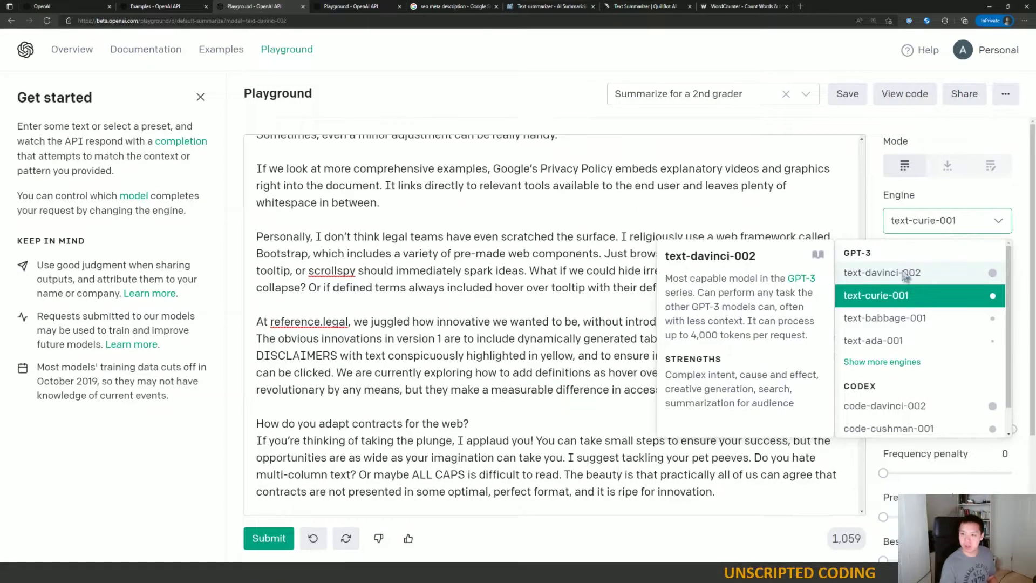
click(848, 270)
drag(254, 510, 259, 440)
key(BackSpace)
click(254, 537)
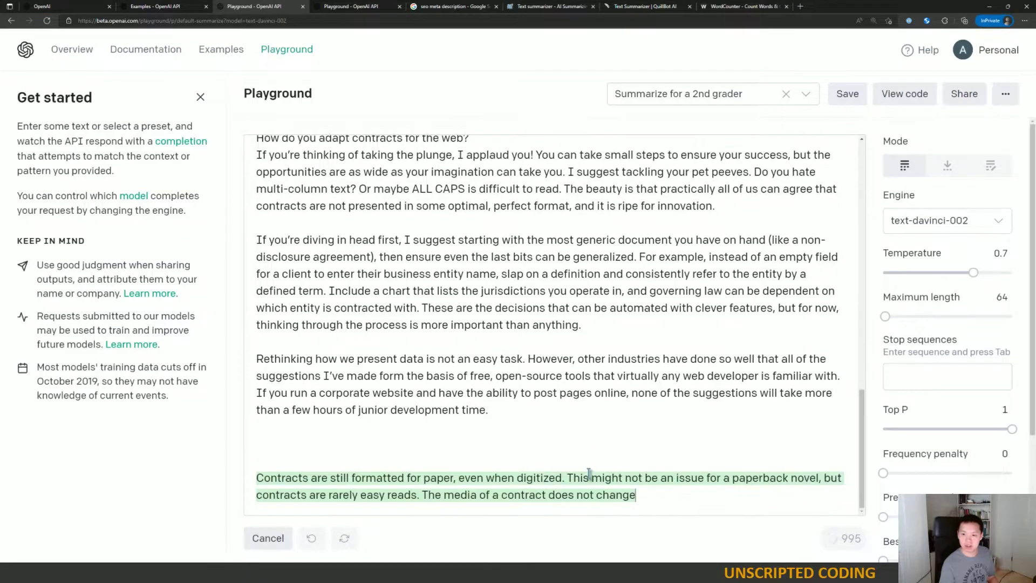
Change the prompt's instruction to "Summarize this in 155 characters:"
scroll(586, 448, up, 15)
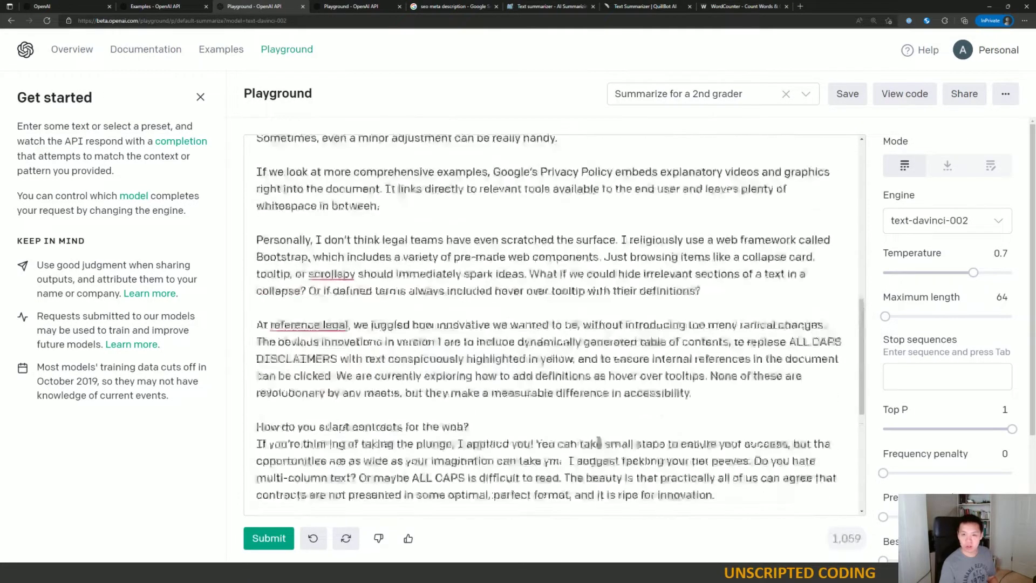
scroll(581, 427, up, 1)
drag(391, 157, 340, 155)
key(BackSpace)
text(in 145 to 155 characters:)
drag(388, 156, 363, 155)
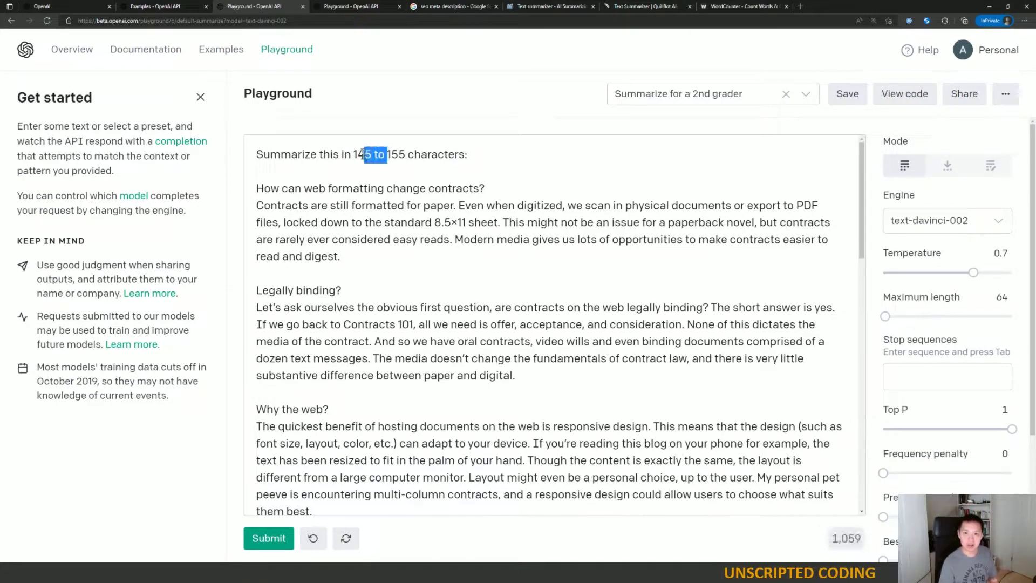
key(BackSpace)
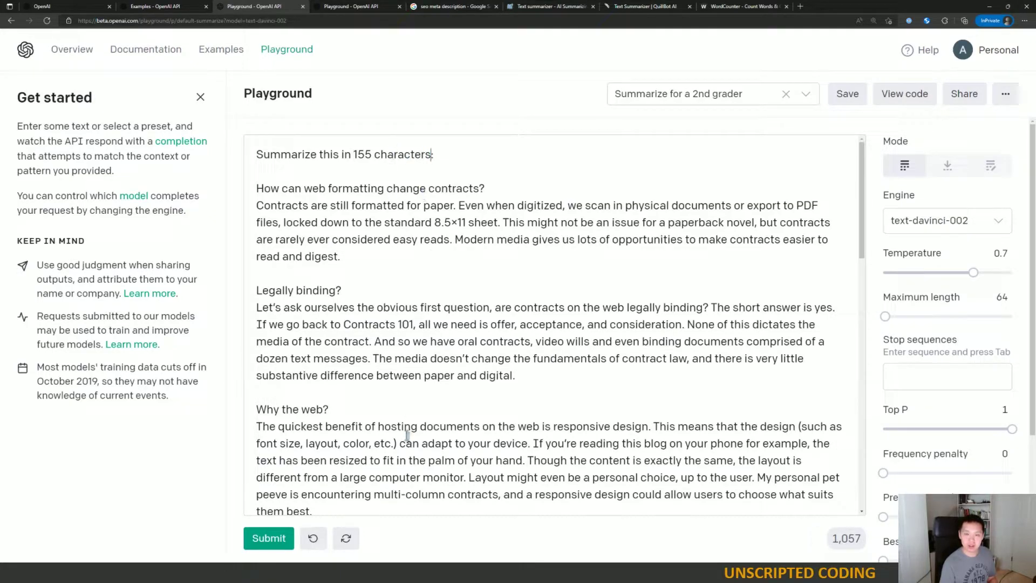
Delete the previous summary below the web formatting article and generate a summary with the 155-character instruction
scroll(407, 416, down, 10)
drag(751, 494, 324, 435)
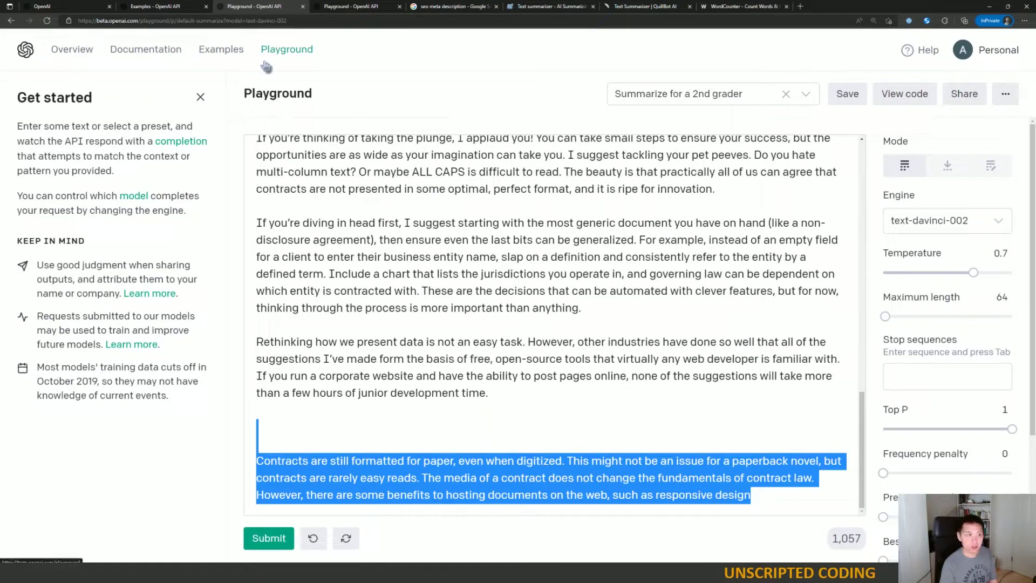
key(BackSpace)
click(269, 538)
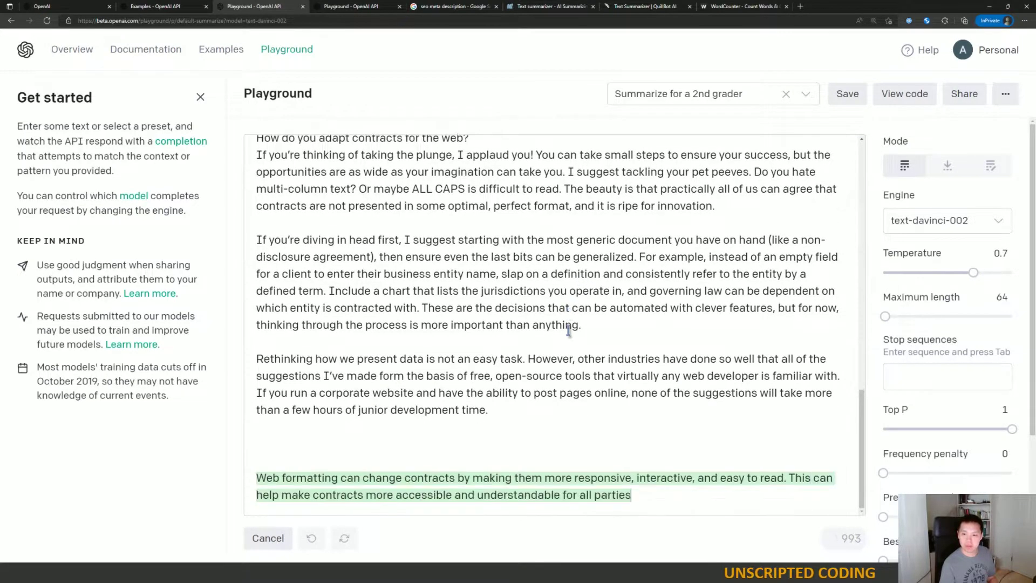
Copy the generated summary into WordCounter in place of the old text to check its length, and return to the Playground
drag(700, 501, 213, 482)
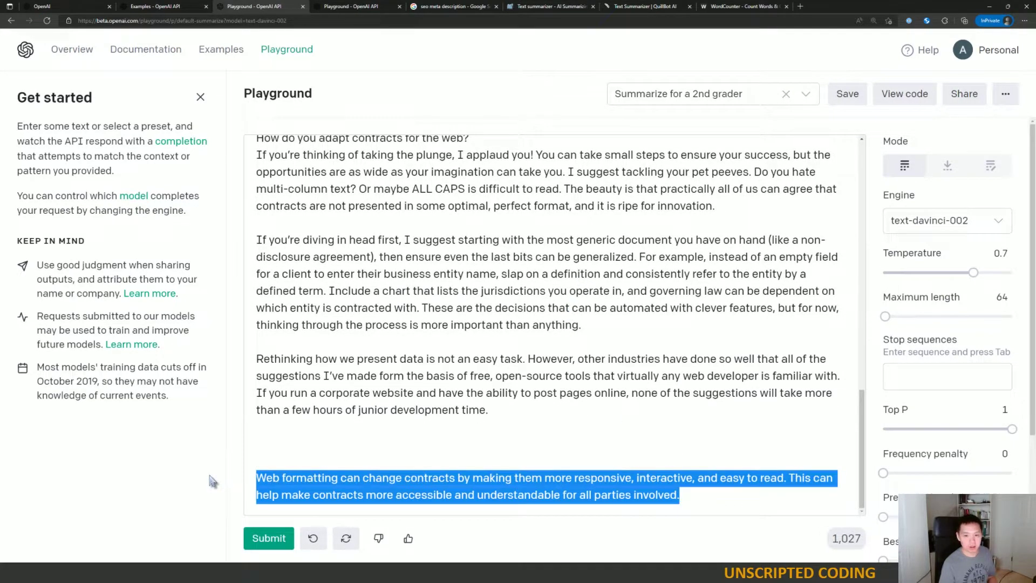
click(720, 7)
drag(562, 139, 78, 160)
key(ctrl+v)
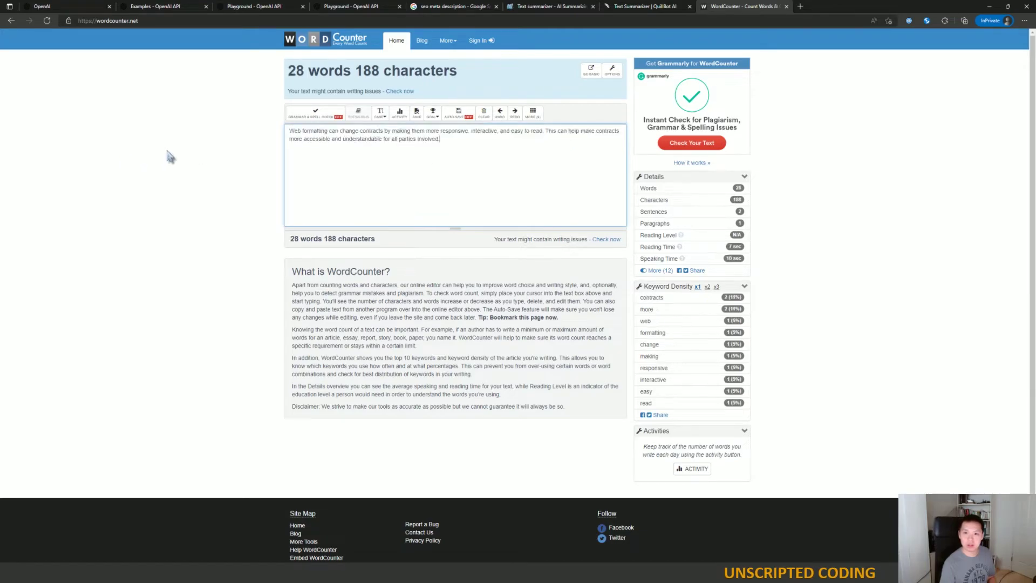
click(157, 6)
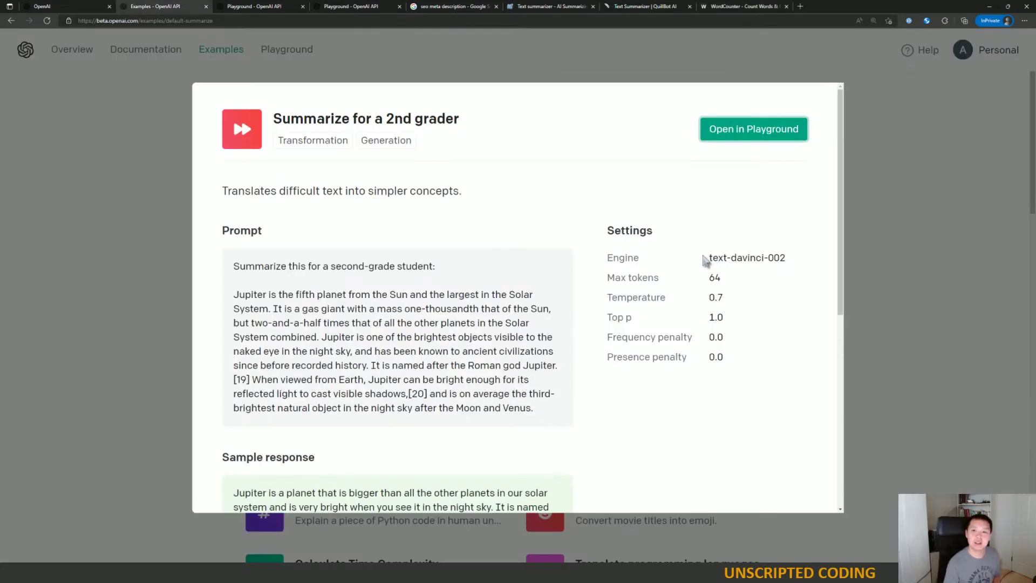
click(254, 6)
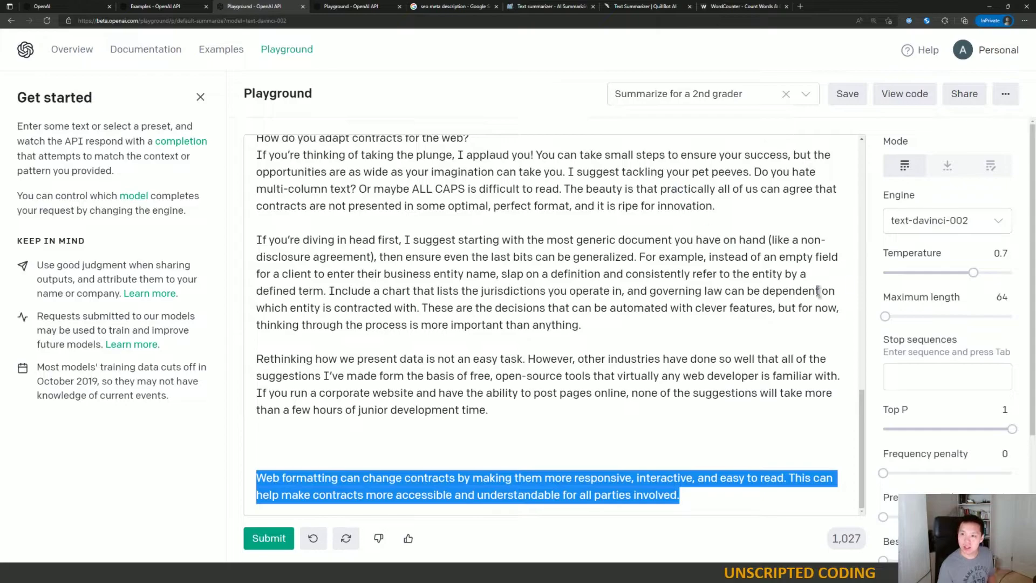
Extend the length limit in the prompt's instruction to "155 characters or less" and submit the prompt
scroll(708, 374, up, 5)
scroll(709, 373, up, 9)
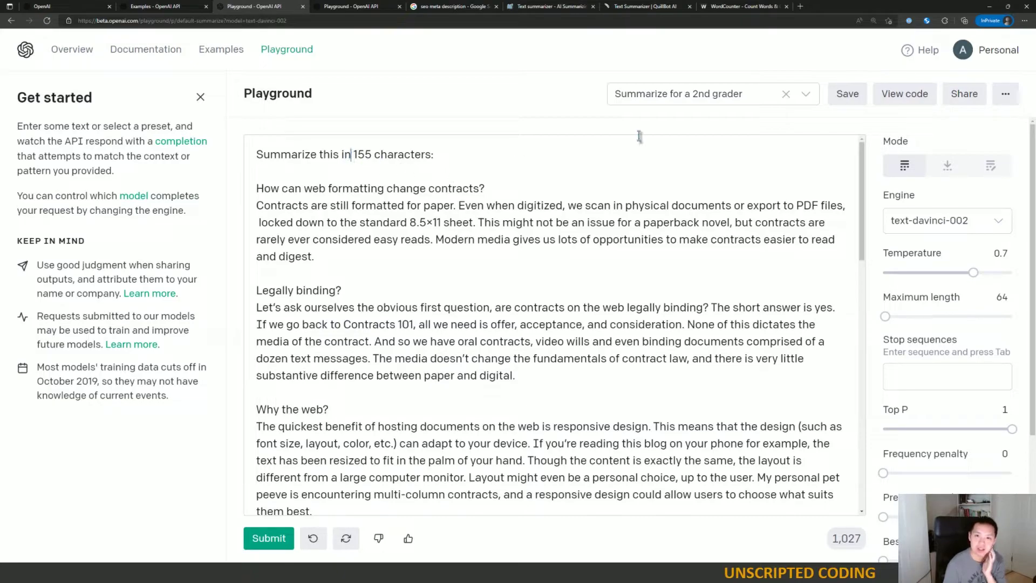
click(433, 156)
text((or less))
scroll(602, 354, down, 2)
scroll(602, 353, down, 8)
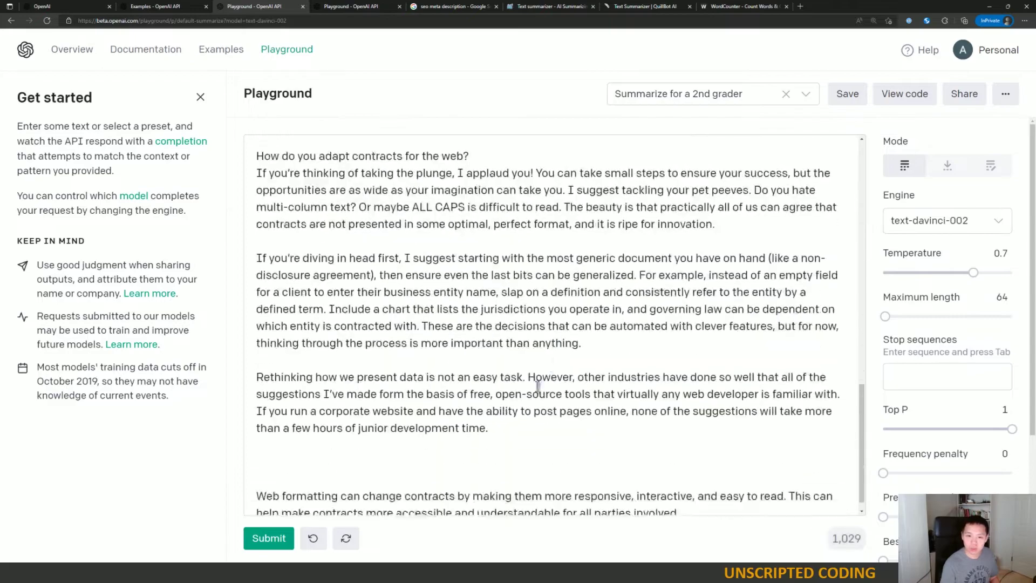
click(268, 538)
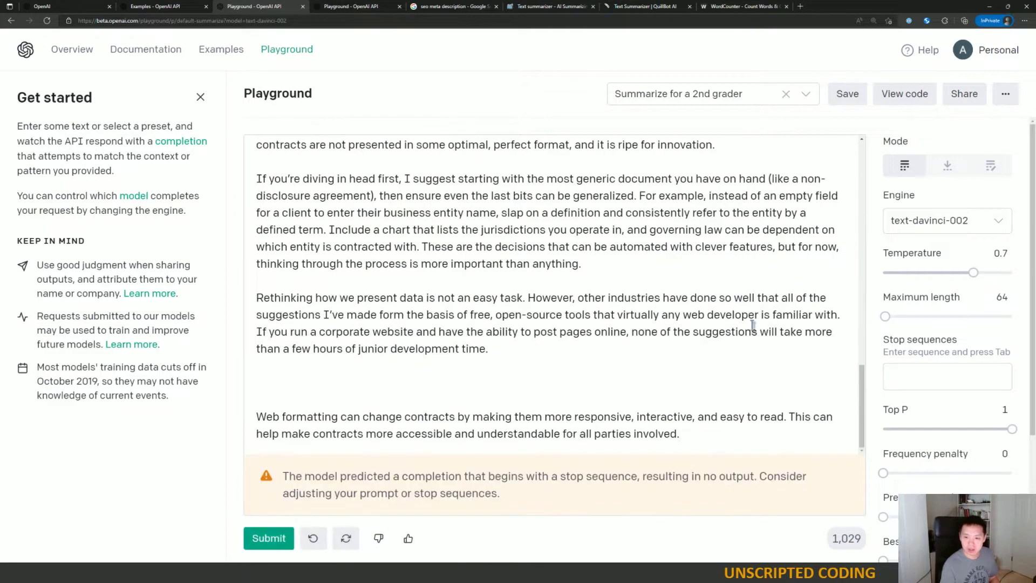
Delete the old summary after the article and generate a summary with the "155 characters or less" instruction
drag(677, 434, 327, 387)
key(BackSpace)
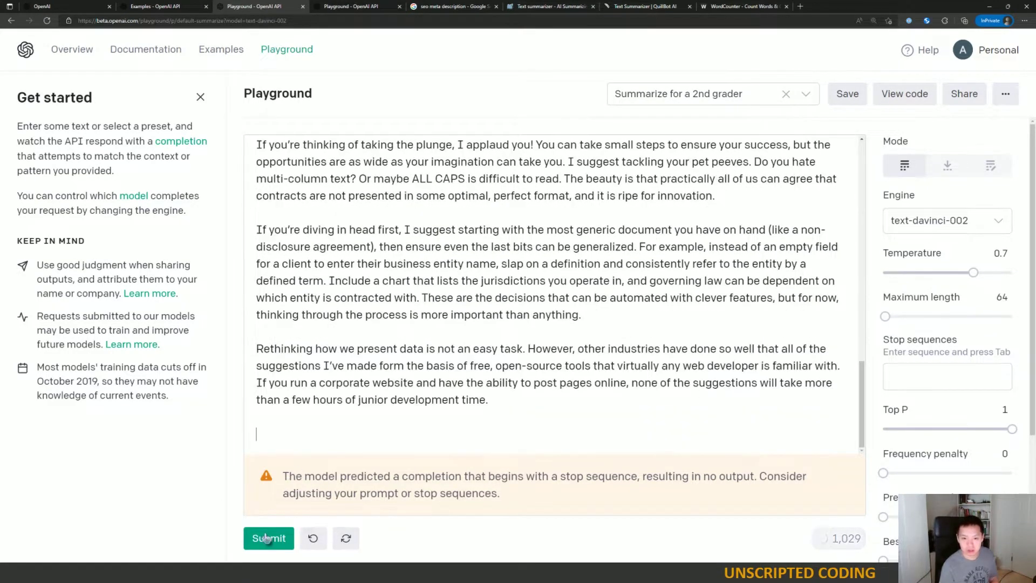
key(ctrl+Return)
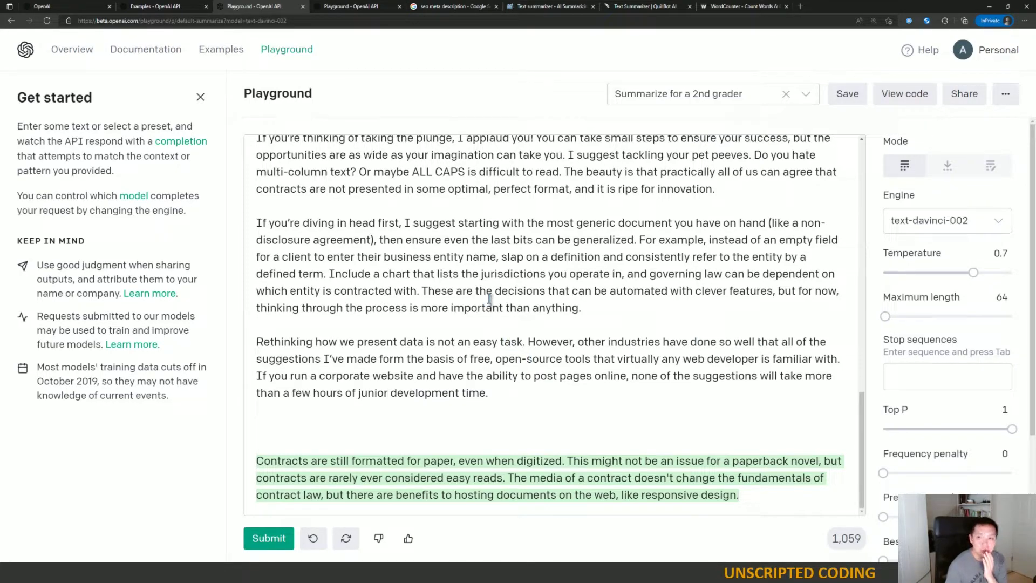
Review the instruction's wording and the previous summary's word count in WordCounter, and return to the Playground
scroll(486, 299, up, 15)
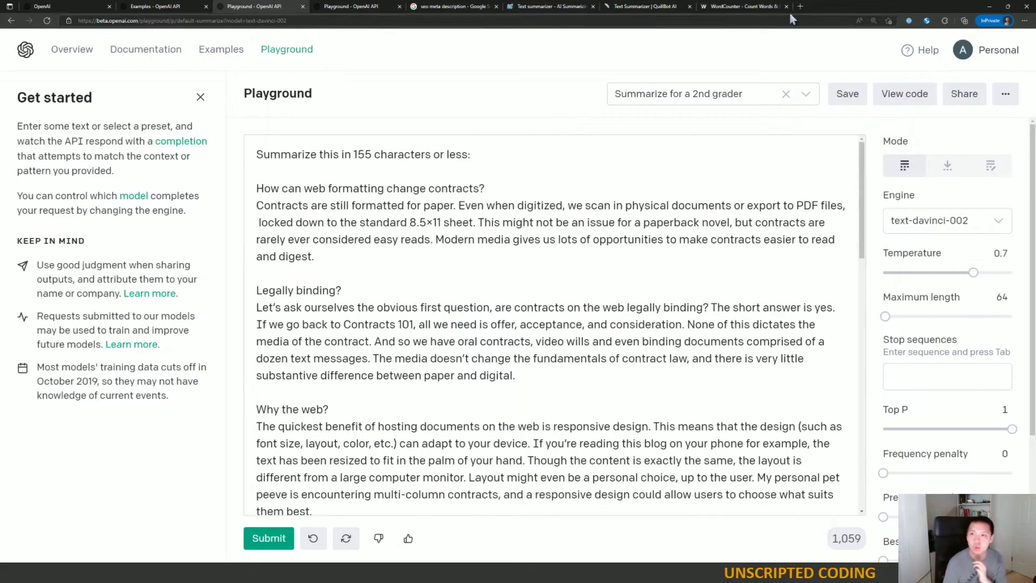
click(757, 8)
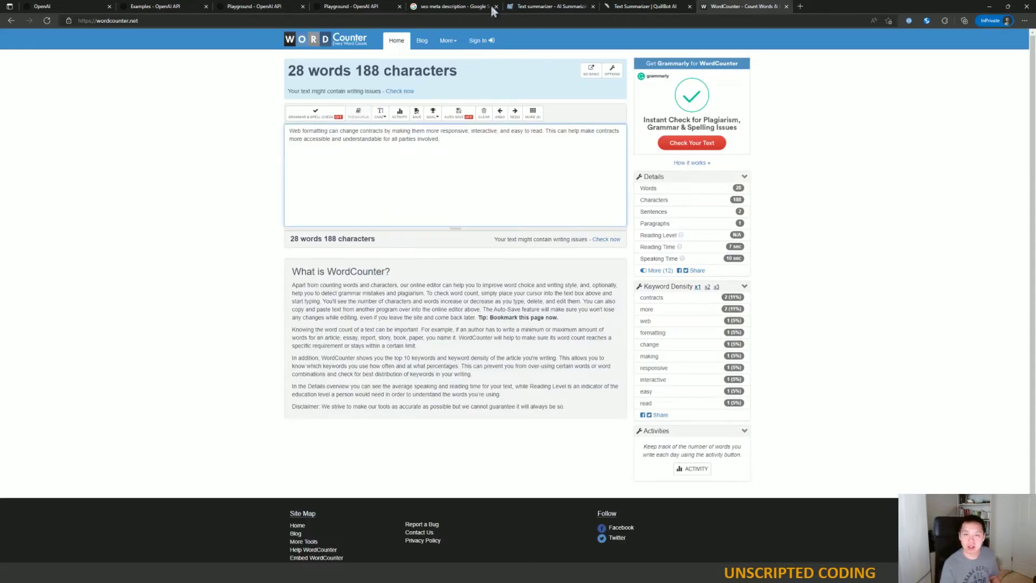
key(ctrl+1)
key(ctrl+2)
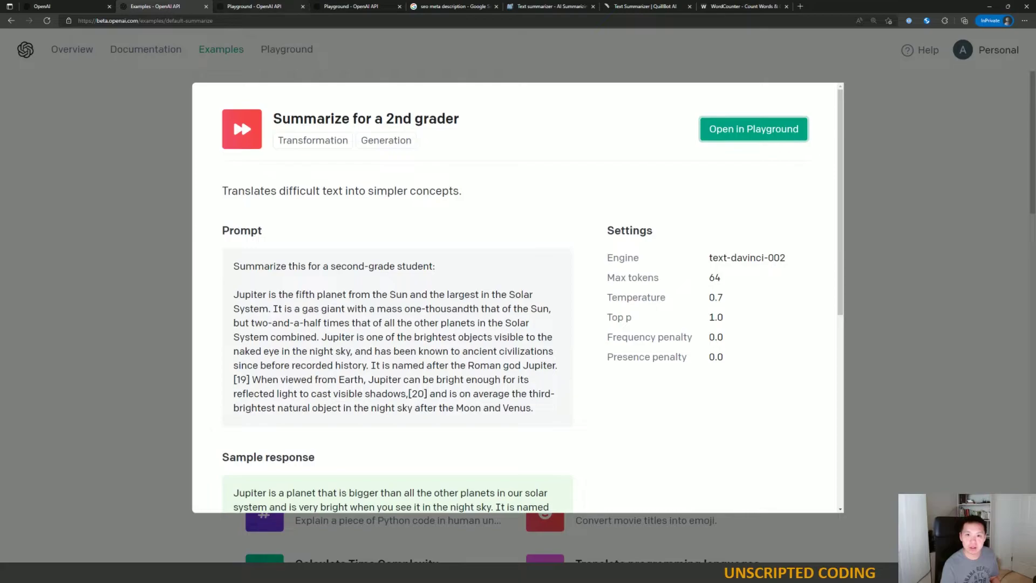
key(ctrl+3)
Change the length limit in the prompt's instruction to "24 words or less" and submit the prompt
drag(373, 154, 354, 154)
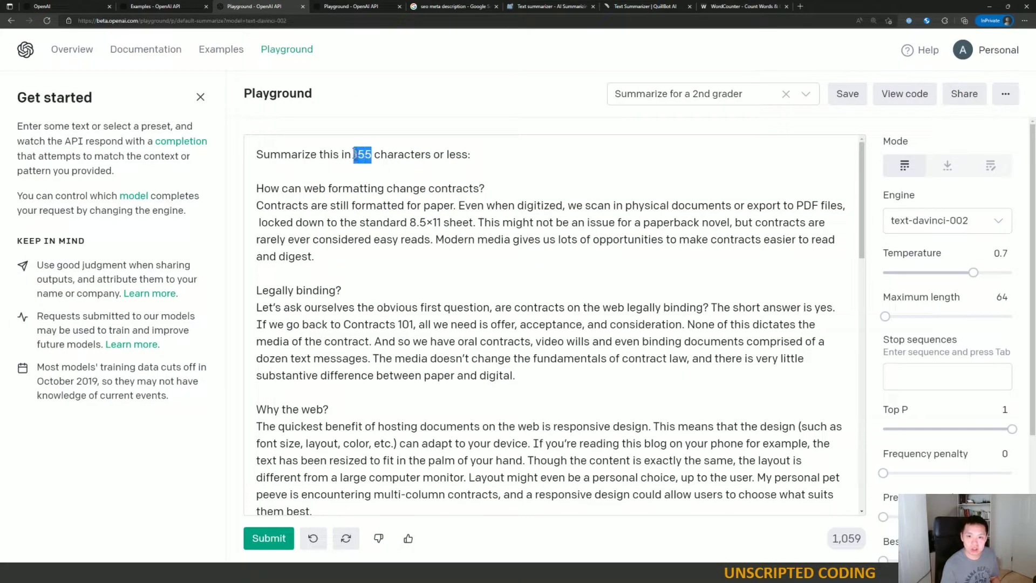
text(24)
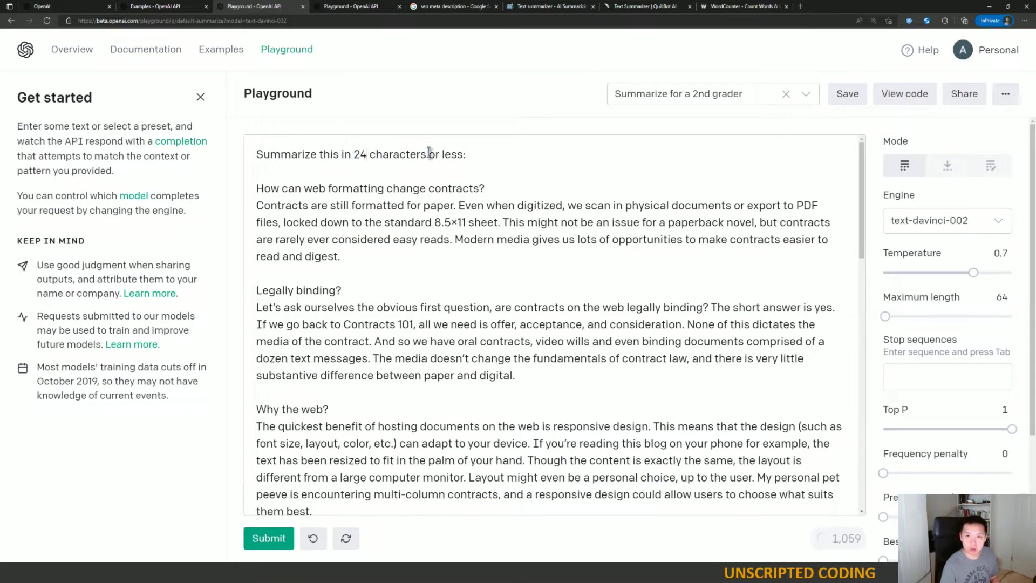
drag(430, 153, 370, 154)
text(words)
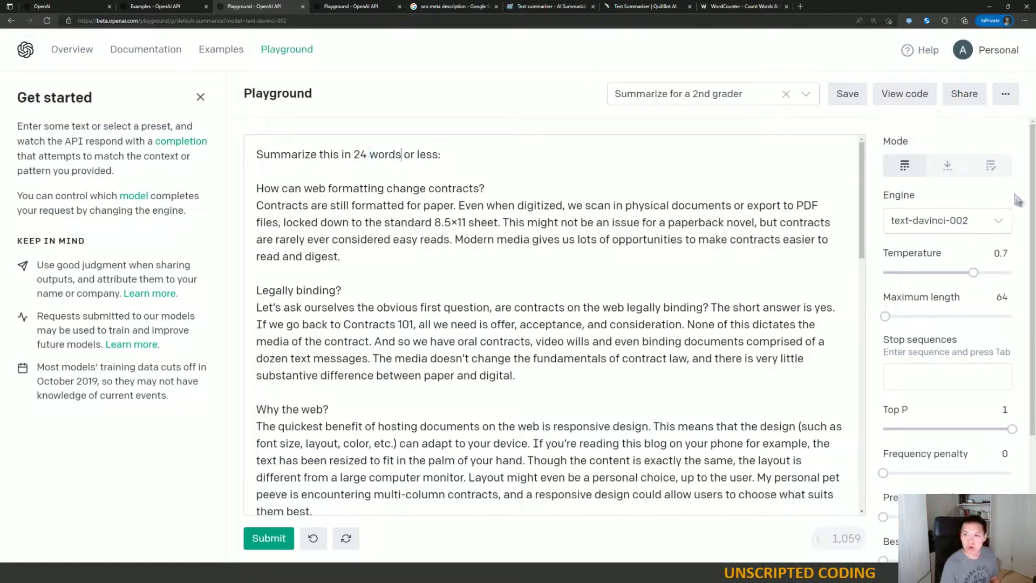
click(270, 538)
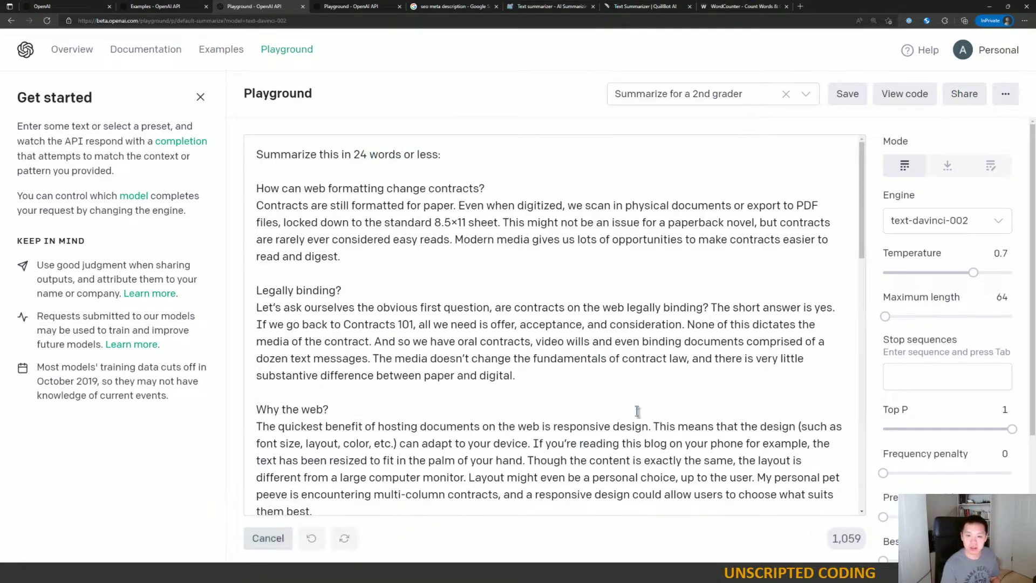
Delete the previous summary and generate one with the 24-word instruction, submitting the prompt once more after the result
drag(766, 444, 326, 373)
key(BackSpace)
key(ctrl+Return)
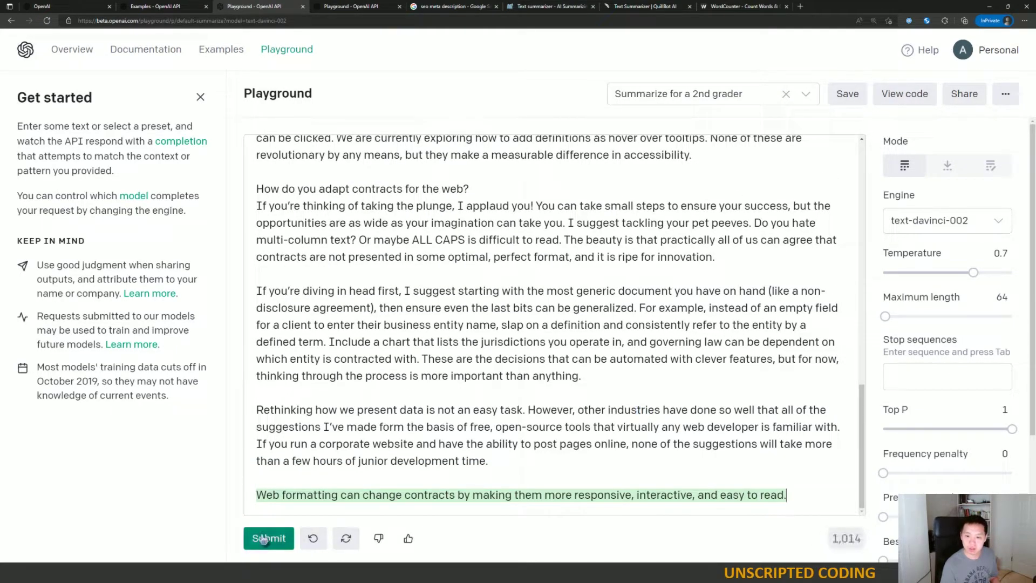
click(264, 538)
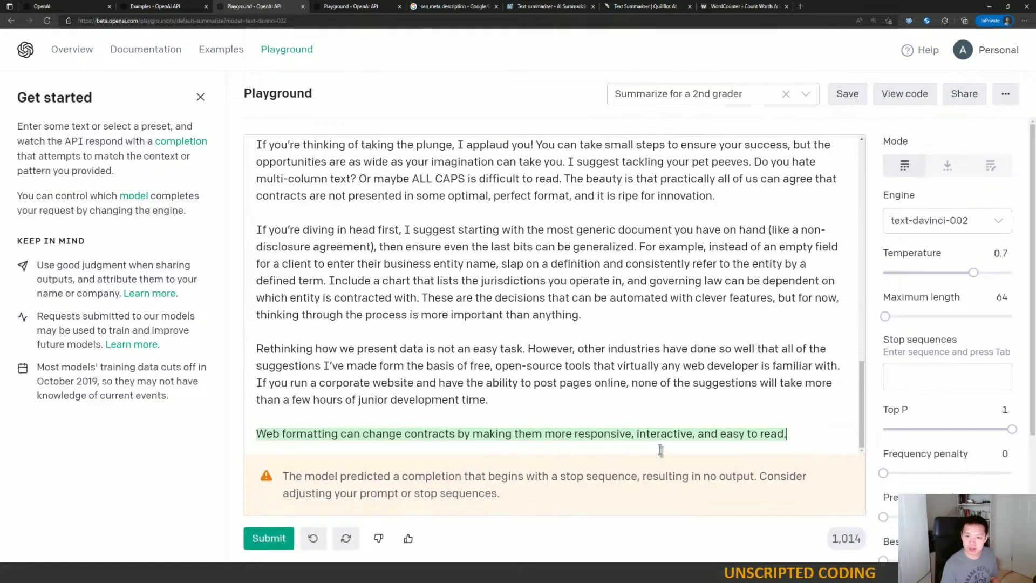
Remove the one-sentence summary after the article and generate a replacement with the same 24-word limit
drag(796, 434, 253, 434)
key(BackSpace)
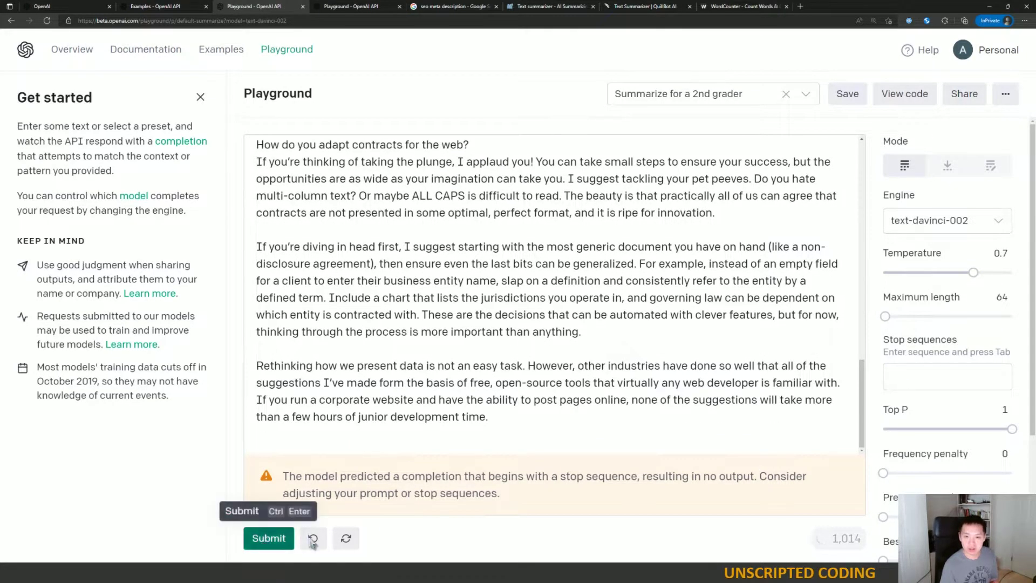
key(ctrl+Return)
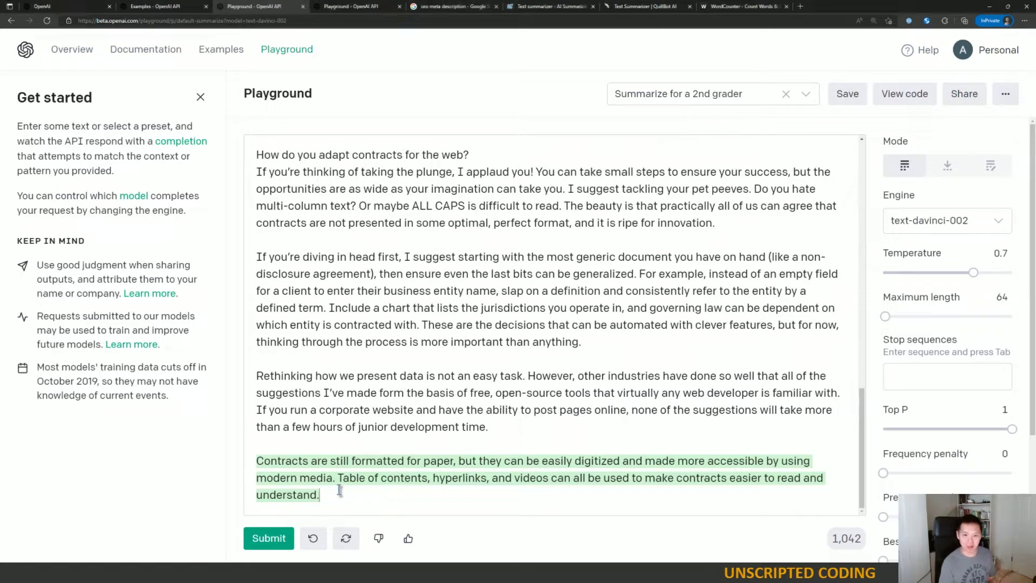
drag(338, 491, 240, 465)
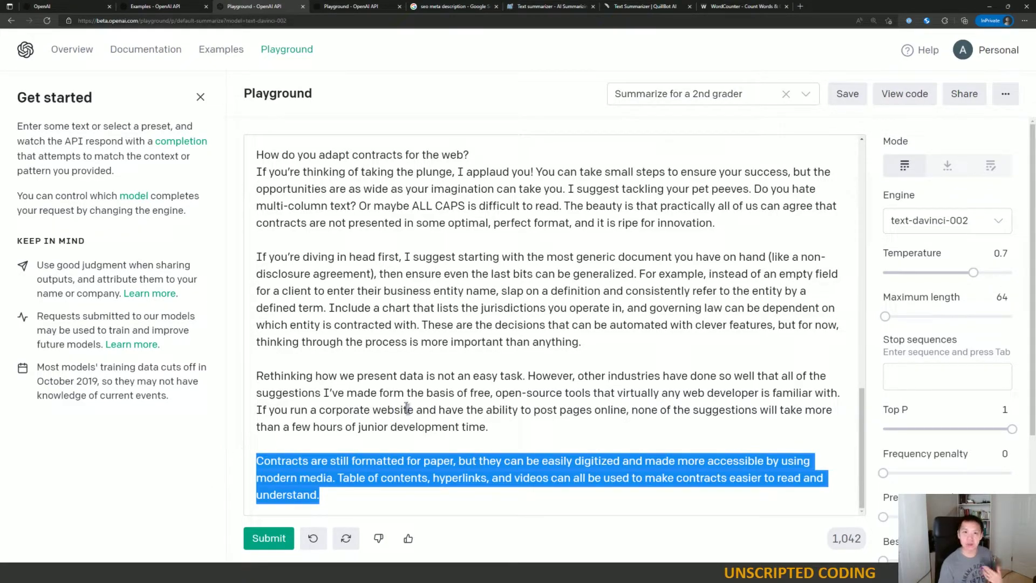
click(550, 6)
click(742, 6)
click(156, 6)
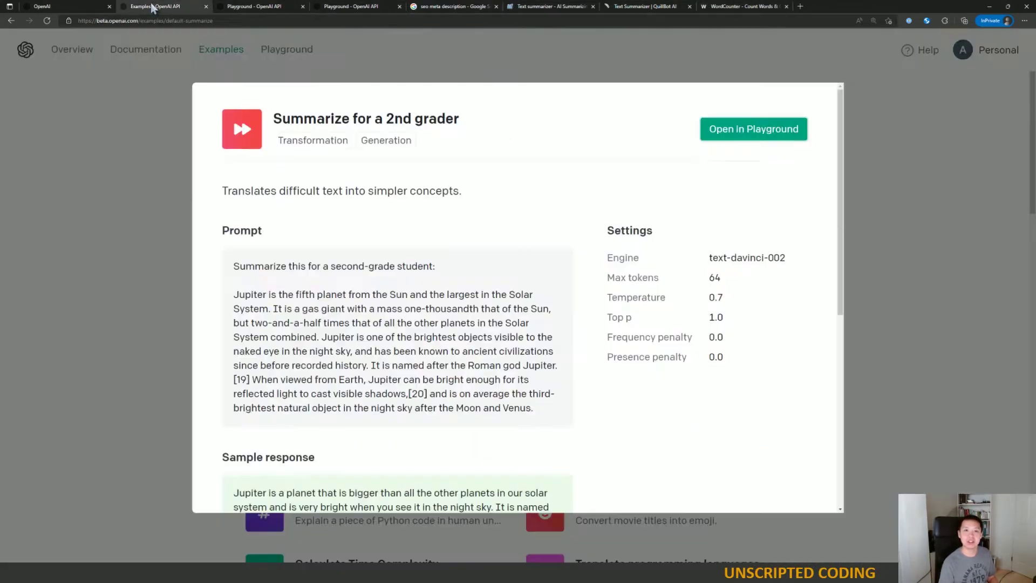
click(262, 7)
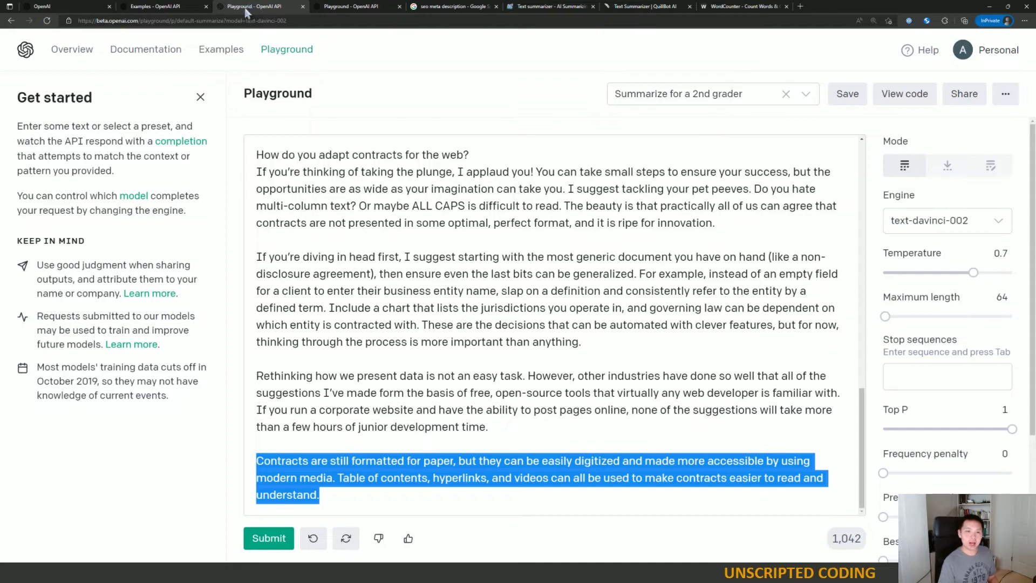
Switch to the WordPress window and look through the web formatting post's editor down to the sections below the content
key(alt+Tab)
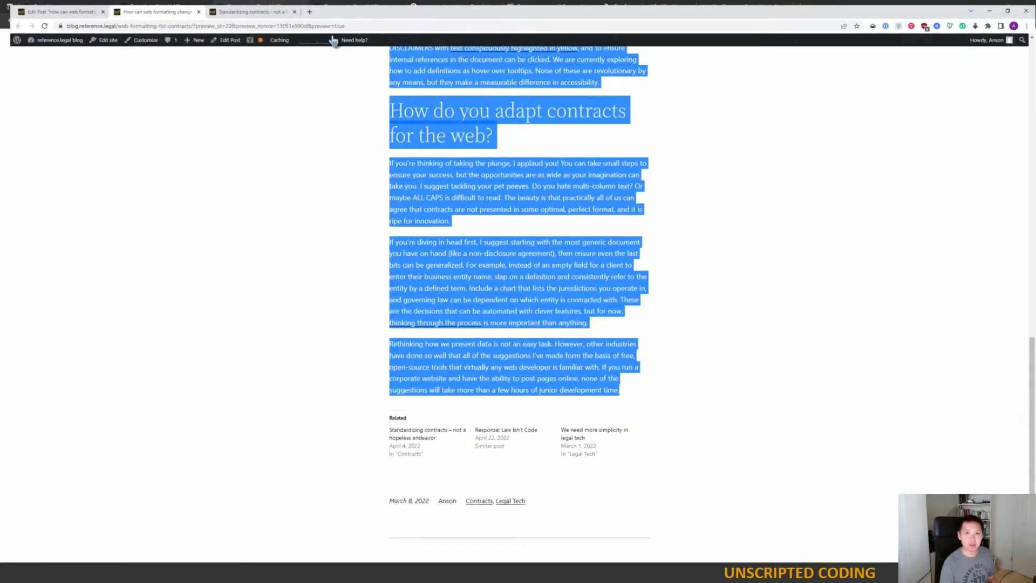
click(59, 11)
scroll(370, 483, down, 15)
scroll(361, 474, down, 6)
scroll(270, 426, up, 2)
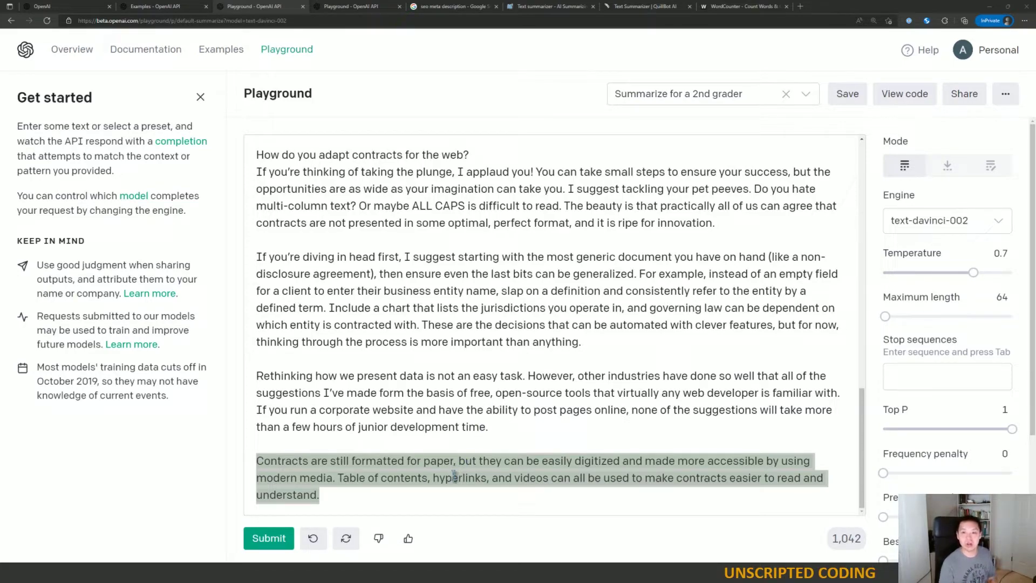
Delete the generated summary below the article in the Playground prompt
triple_click(359, 492)
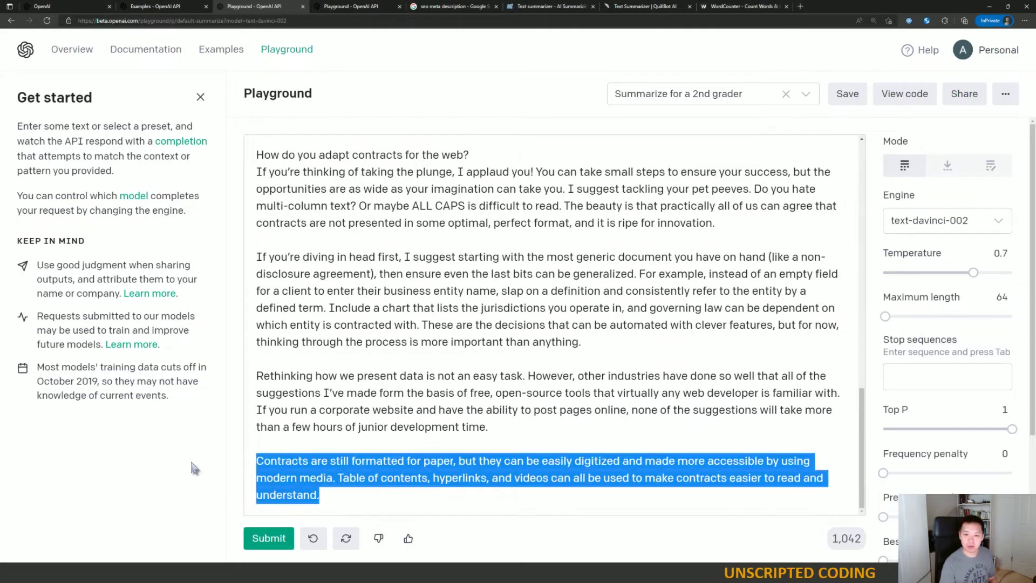
key(BackSpace)
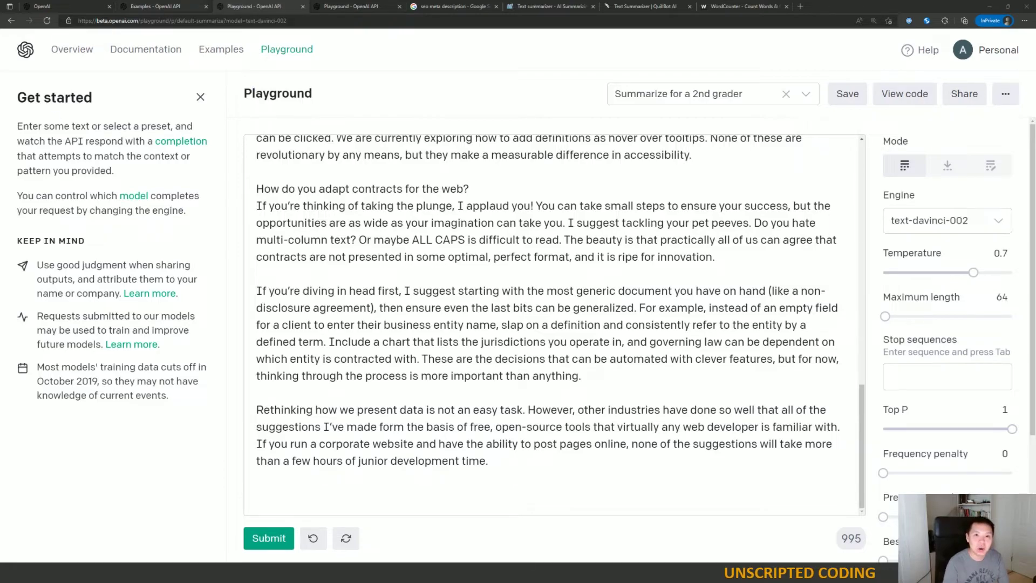
Examine the prompt and sample response of the Advanced tweet classifier in the OpenAI examples, and close it
click(156, 6)
click(116, 179)
scroll(453, 432, down, 2)
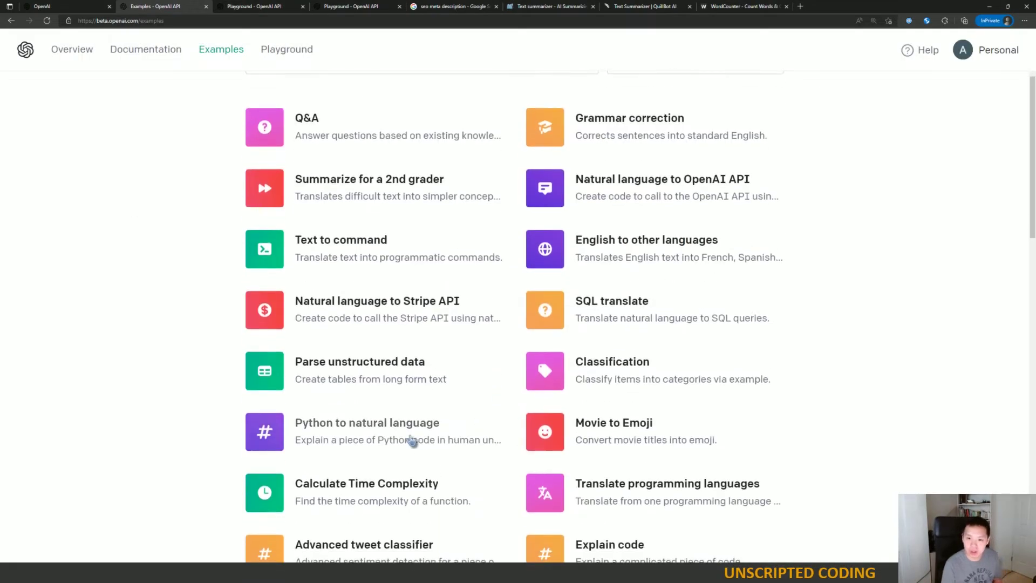
scroll(411, 435, down, 4)
click(363, 313)
scroll(356, 435, down, 2)
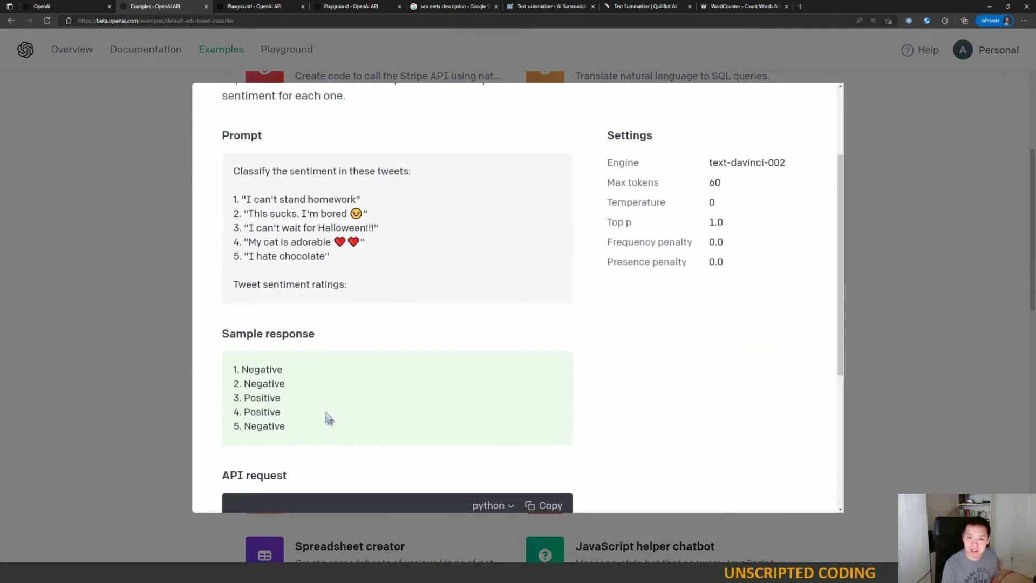
click(156, 399)
View the Tweet classifier example, browse the remaining example applications, and return to the Playground
scroll(265, 430, down, 5)
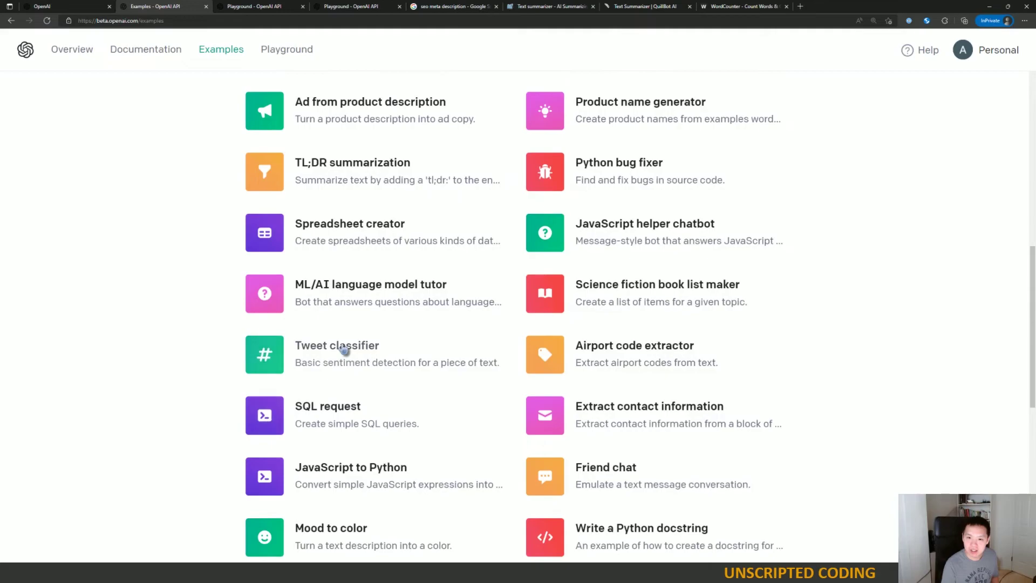
click(346, 349)
scroll(340, 361, down, 2)
key(Escape)
scroll(291, 376, down, 8)
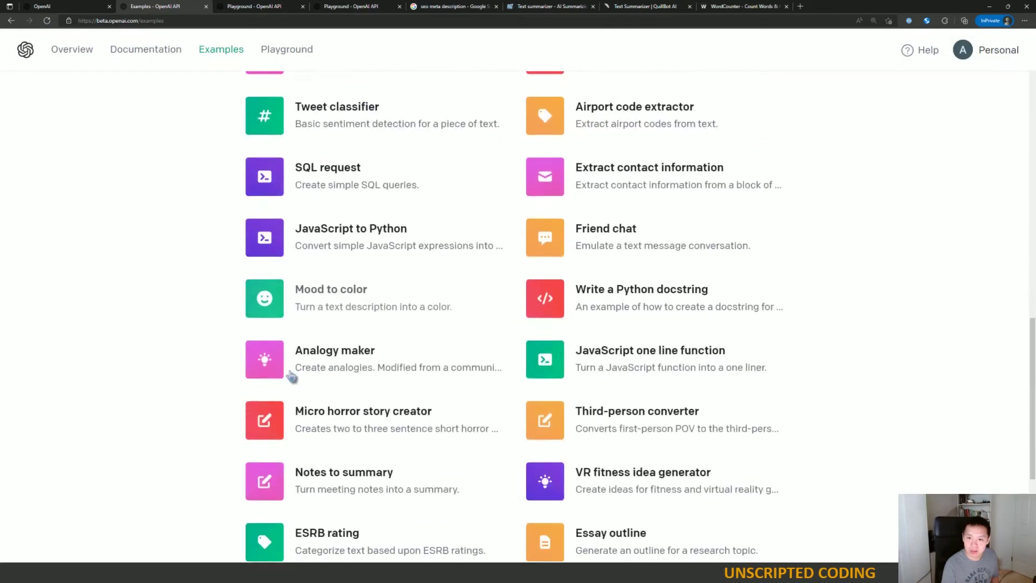
scroll(292, 376, up, 20)
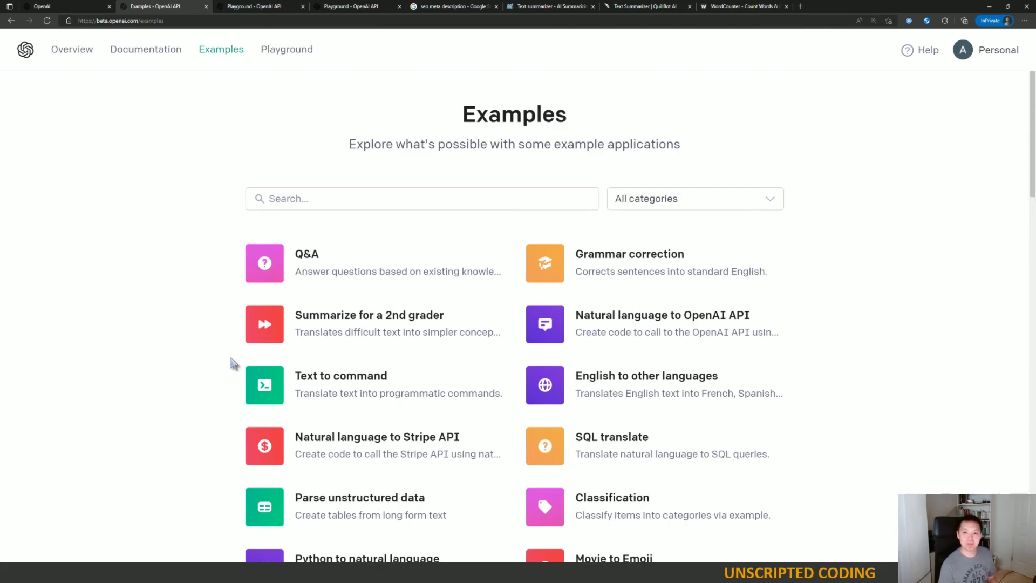
click(283, 6)
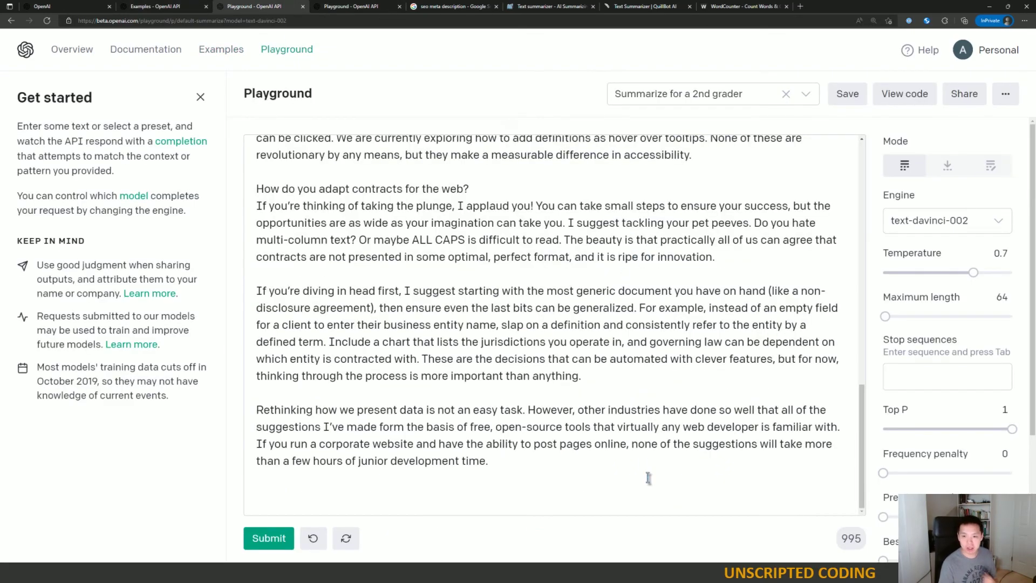